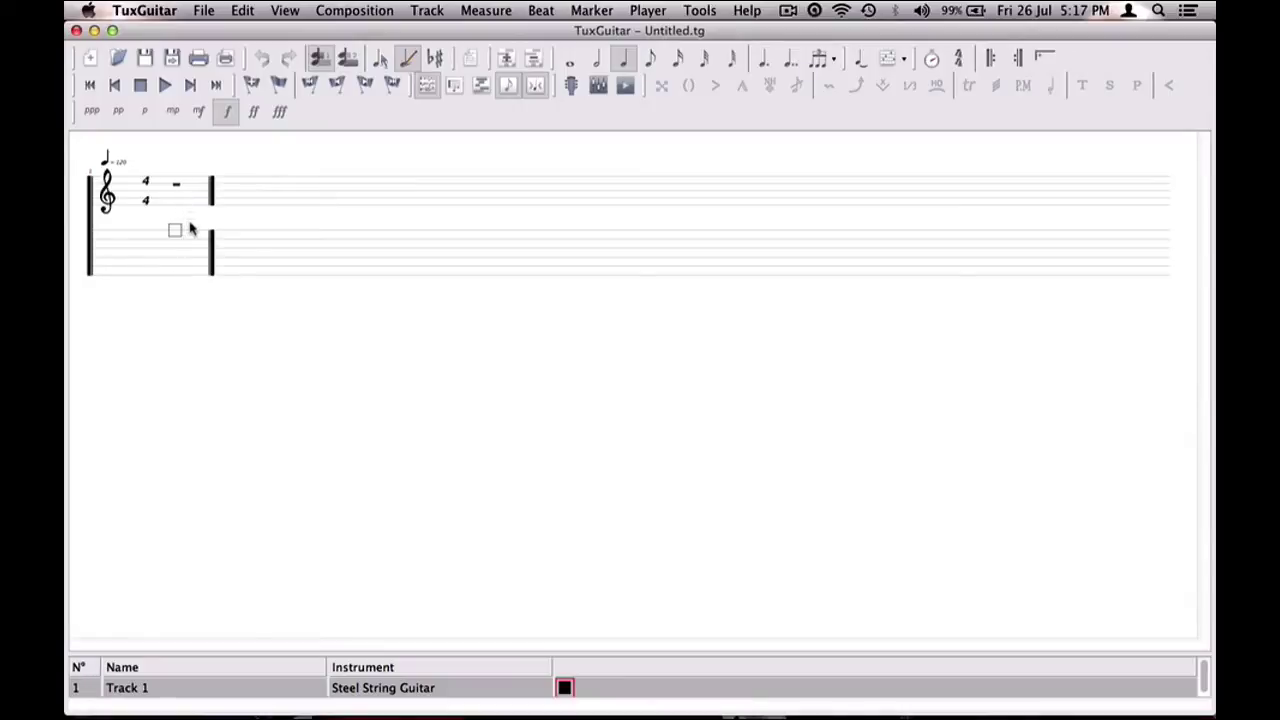
Add several notes and a third-beat chord to measure 1, then remove them again
left_click(171, 202)
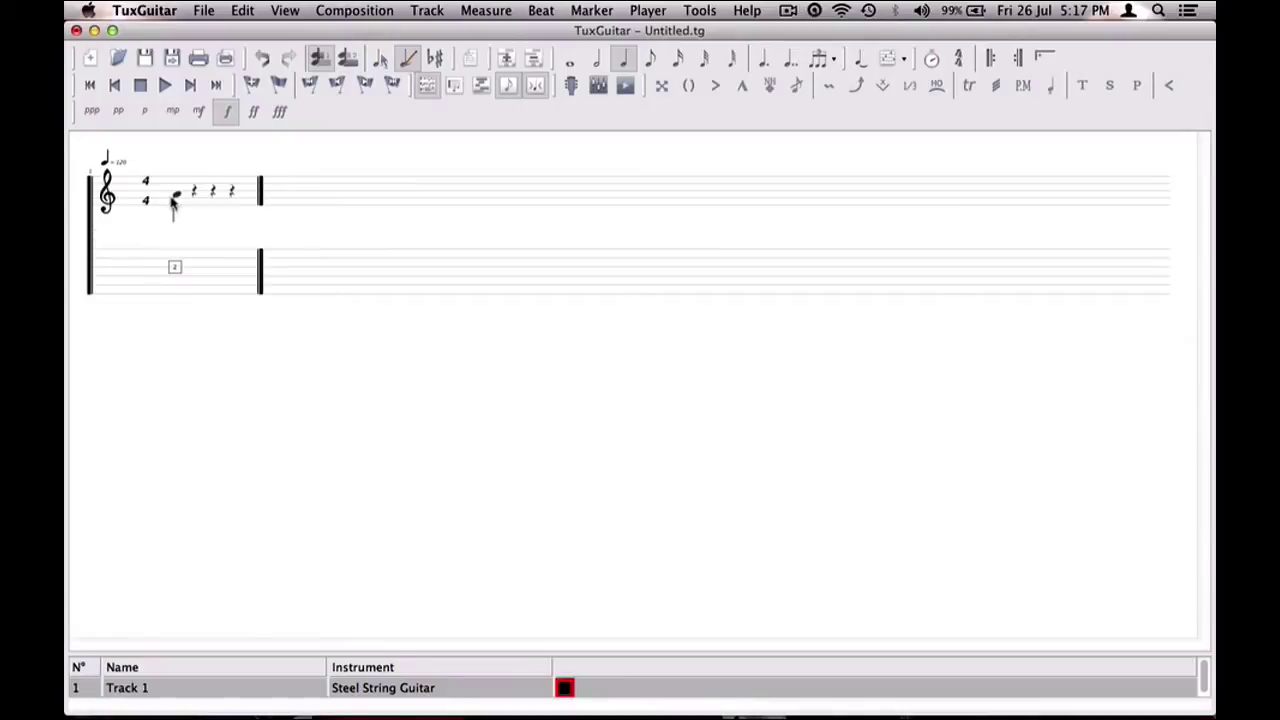
left_click(195, 197)
left_click(213, 186)
left_click(214, 188)
left_click(214, 181)
left_click(214, 184)
left_click(195, 197)
left_click(180, 202)
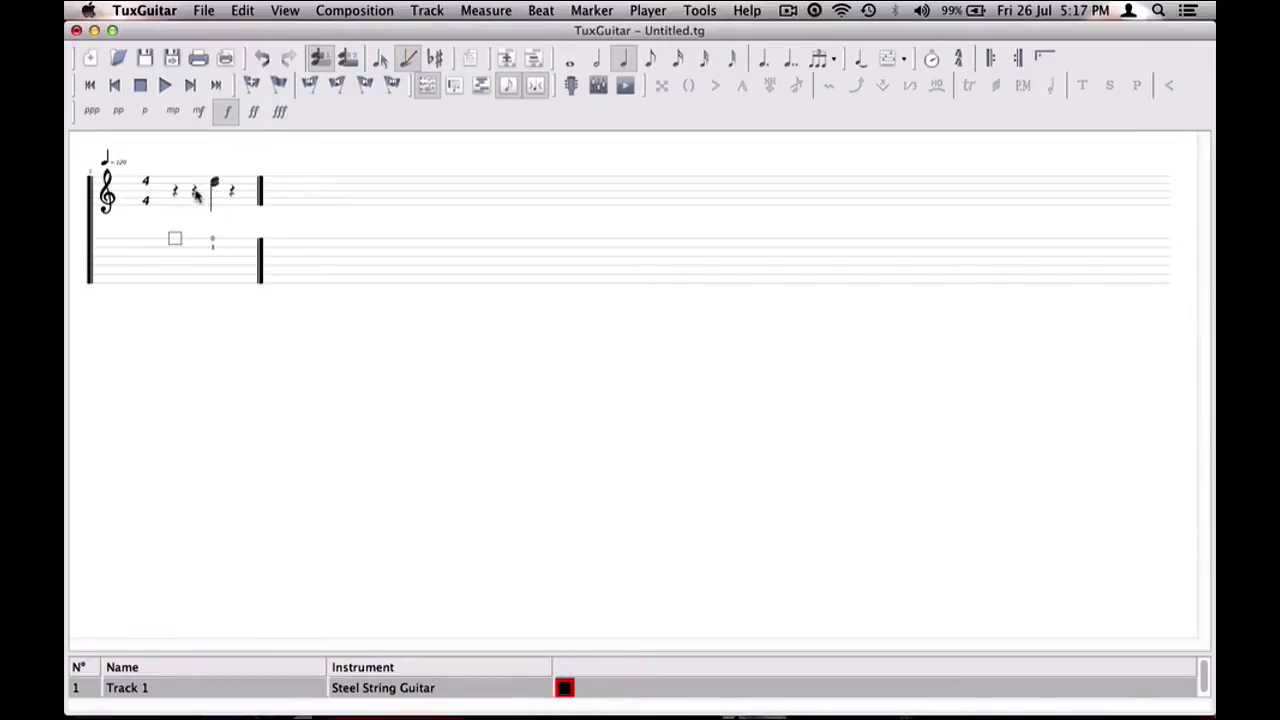
left_click(215, 189)
left_click(215, 189)
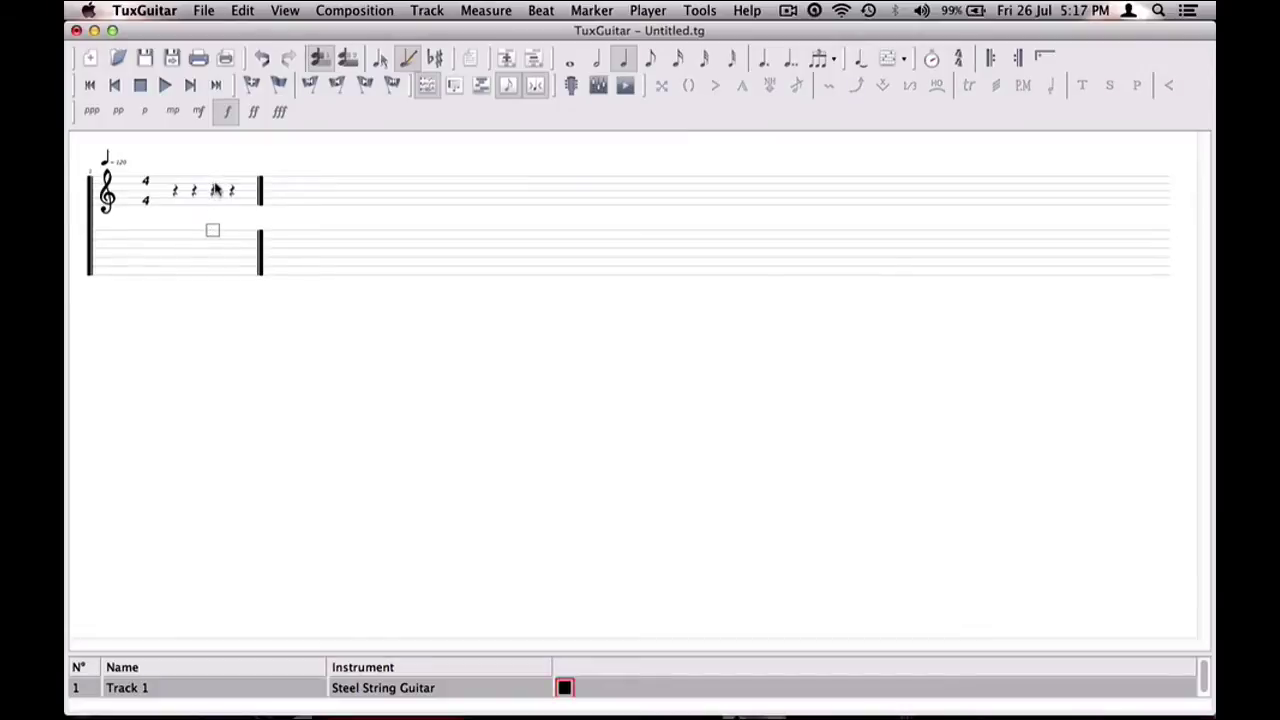
Place a first-beat note, raise its pitch, delete it, then select the bottom string's first beat
left_click(176, 234)
left_click(178, 226)
left_click(180, 208)
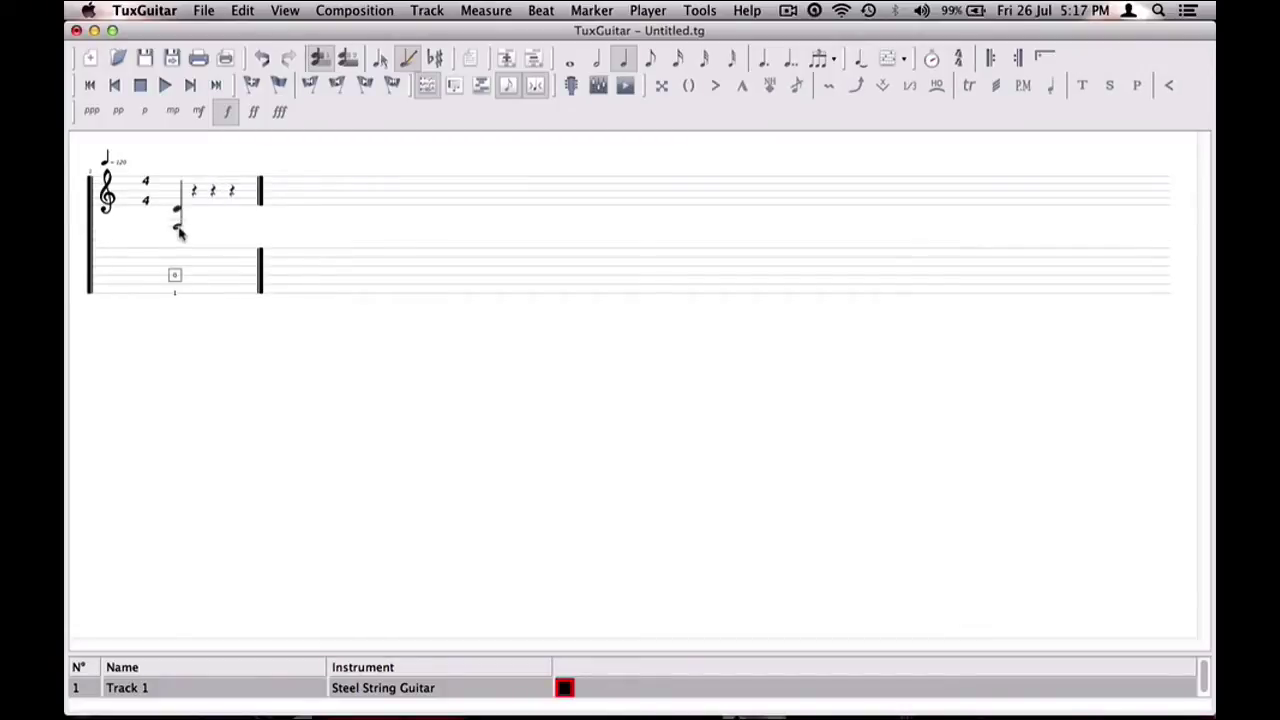
key("Delete")
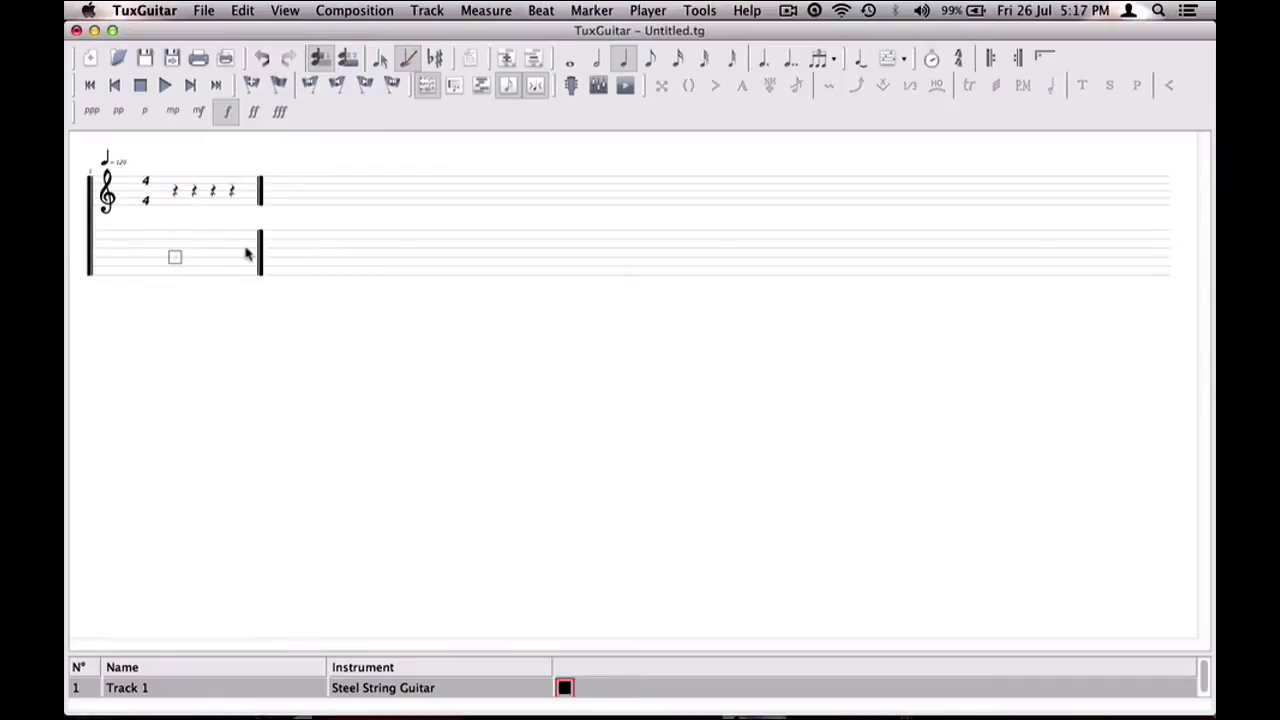
left_click(175, 277)
Enter the ascending run of frets 0-1-2-3 across measure 1's four beats
key("0")
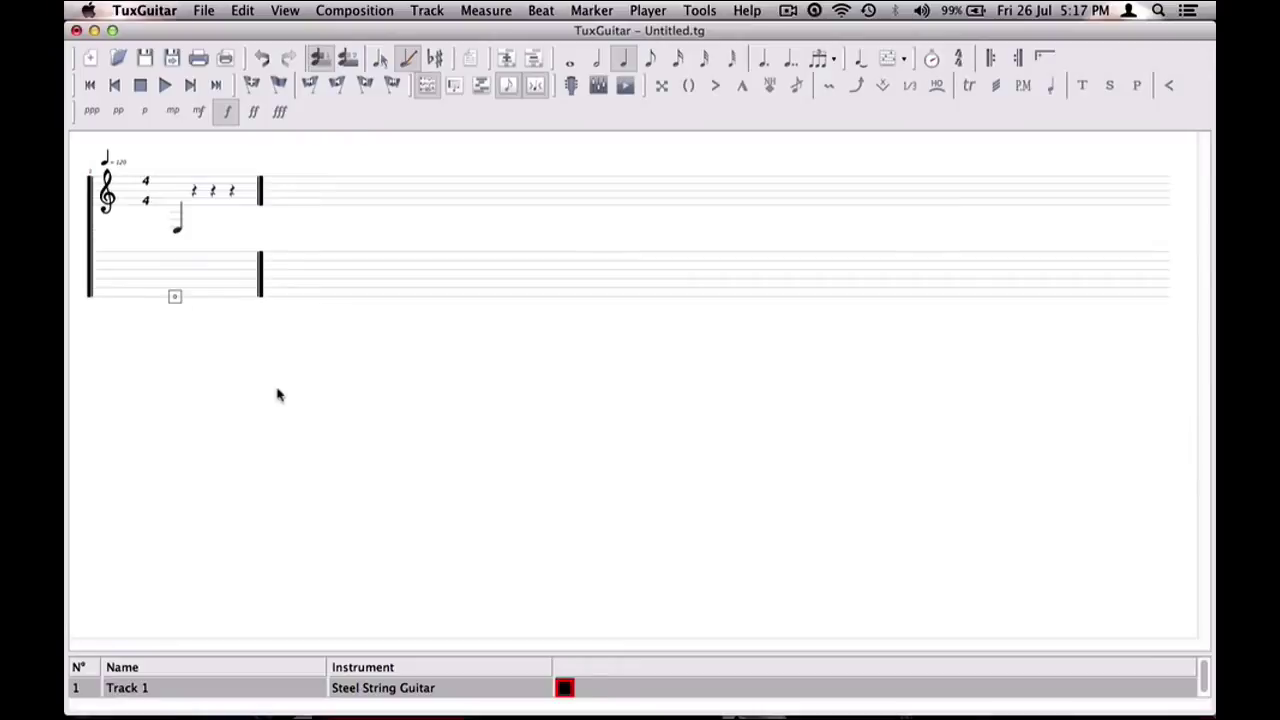
key("Right")
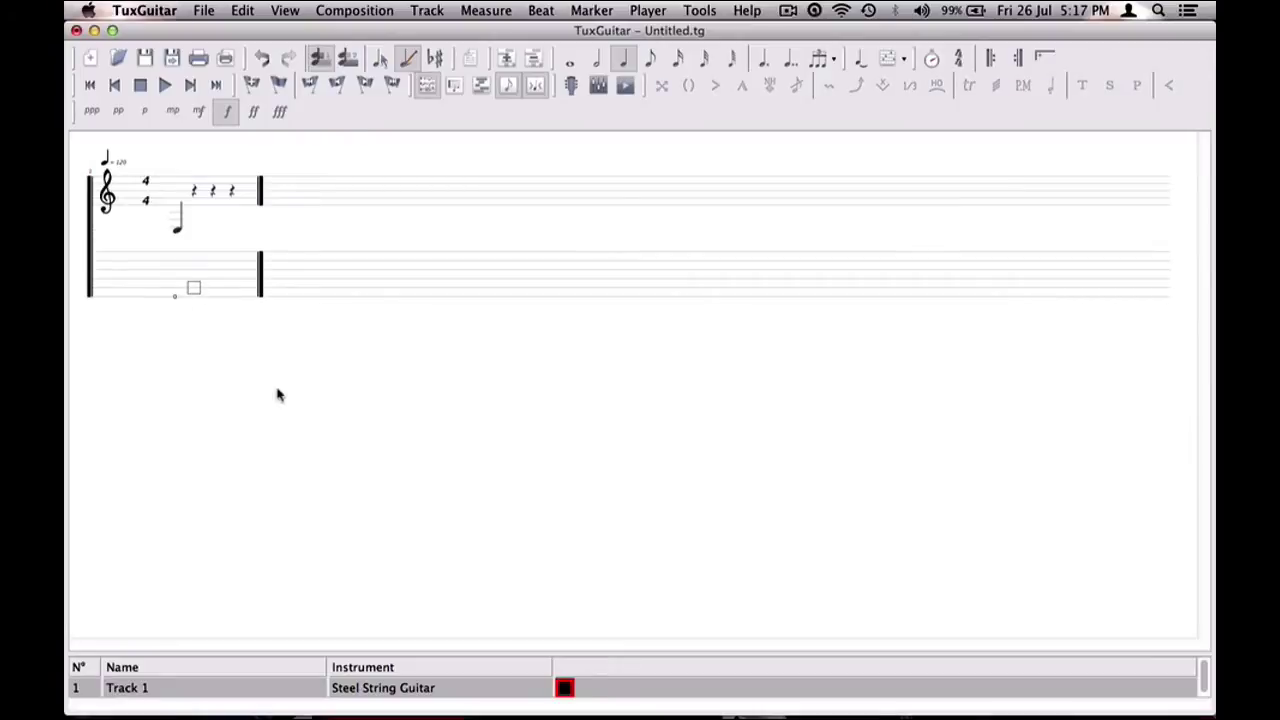
key("1")
key("Right")
key("Up")
key("2")
key("Right")
key("Up")
key("3")
Write the descending 3-2-1-0 run in a new measure 2, then play the tab from the start
key("Right")
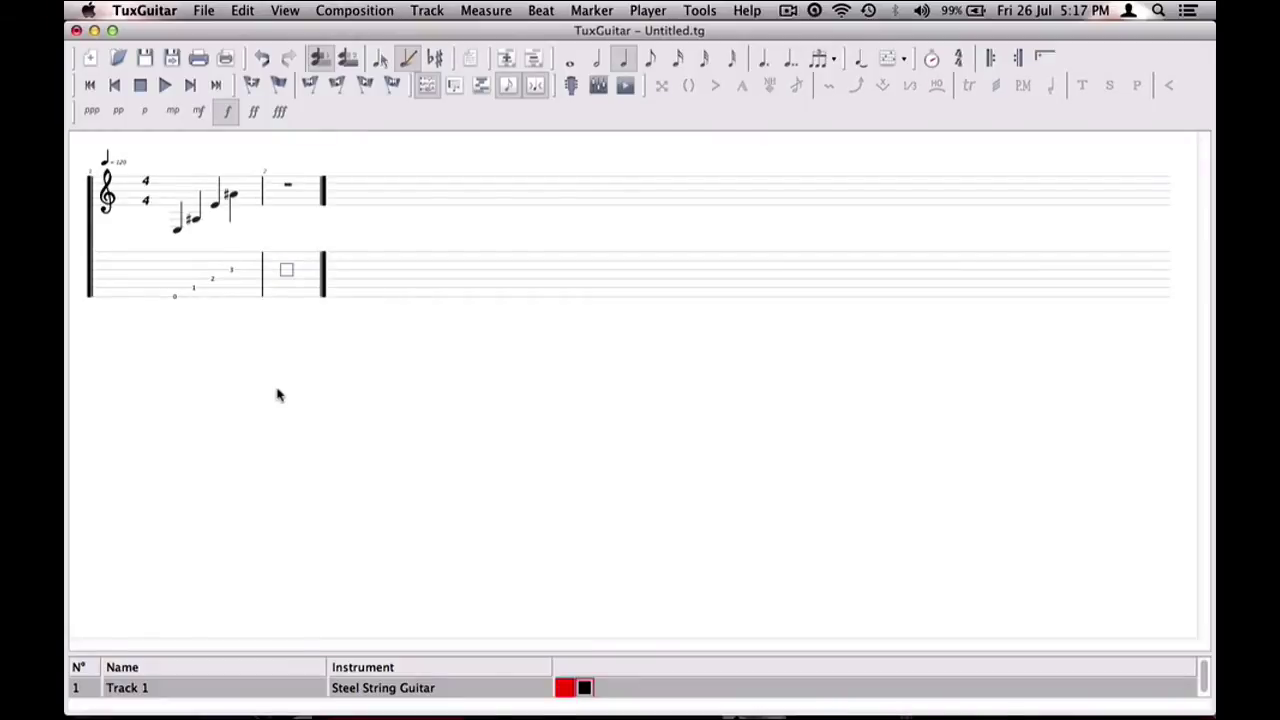
key("3")
key("Right")
key("Down")
key("2")
key("Right")
key("Down")
key("1")
key("Right")
key("Down")
key("0")
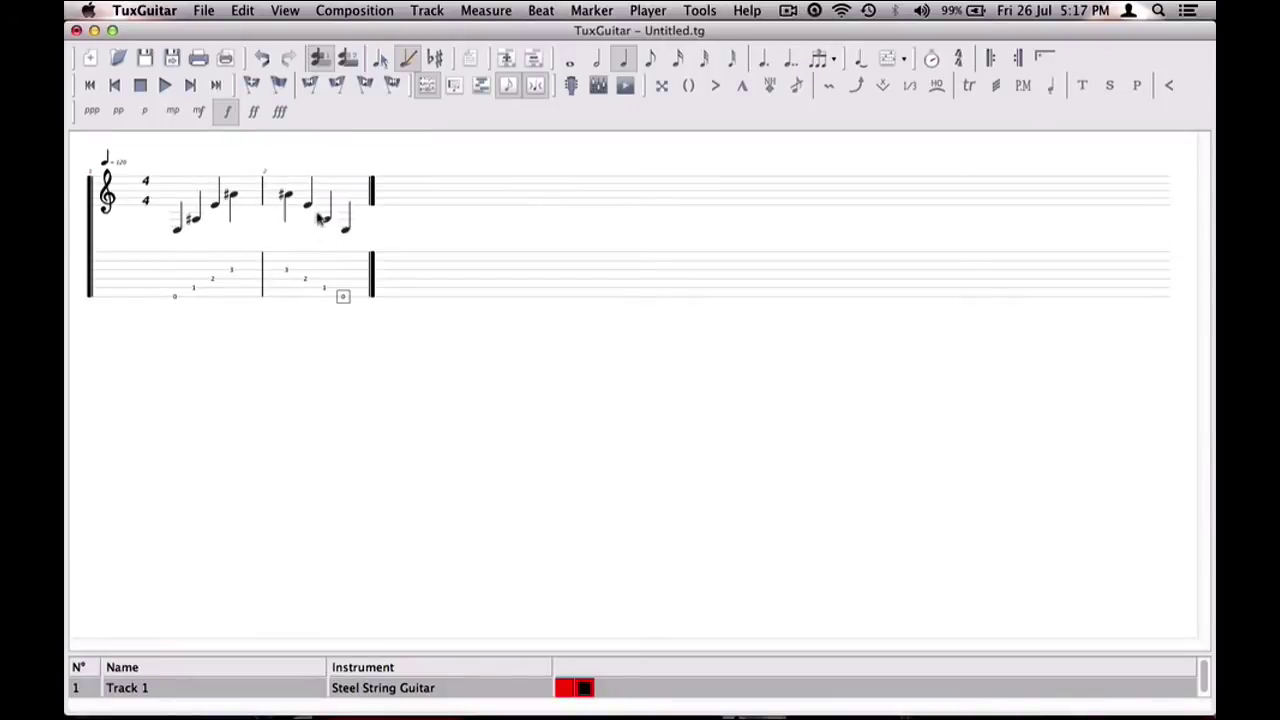
left_click(175, 297)
left_click(165, 86)
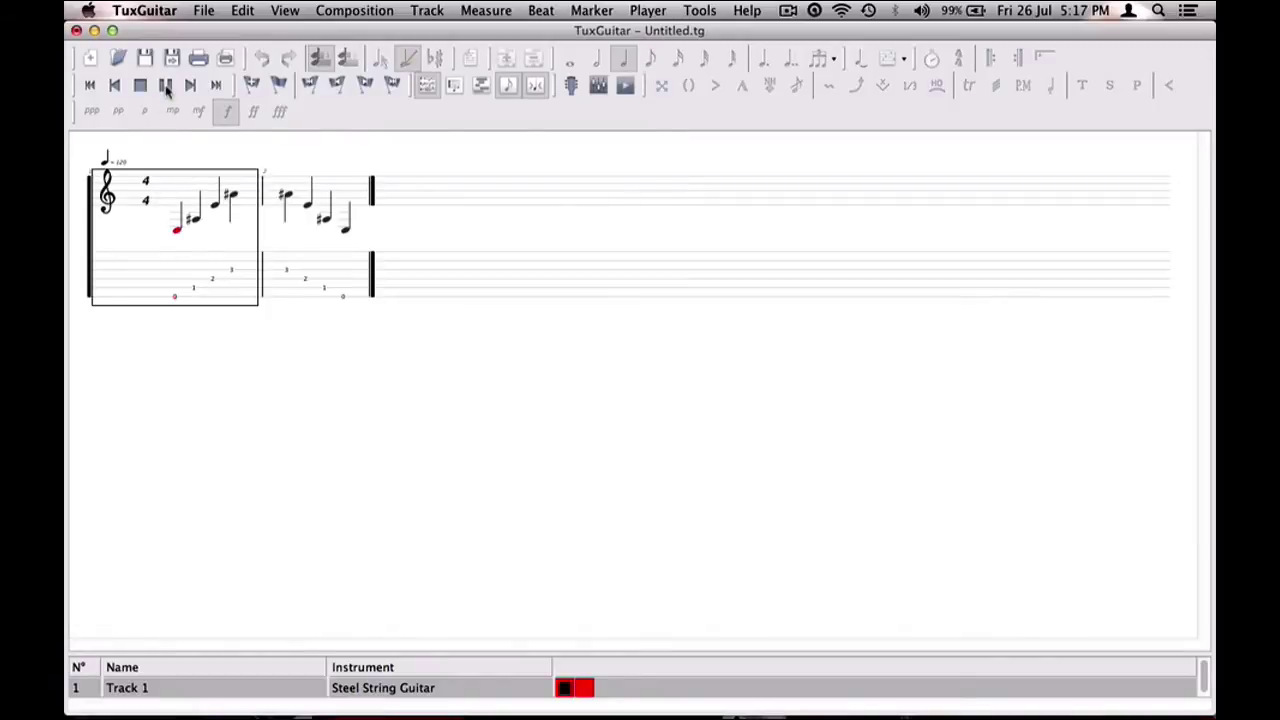
Add a third measure and enter frets 4, 5 and 4 on its first three beats
left_click(341, 297)
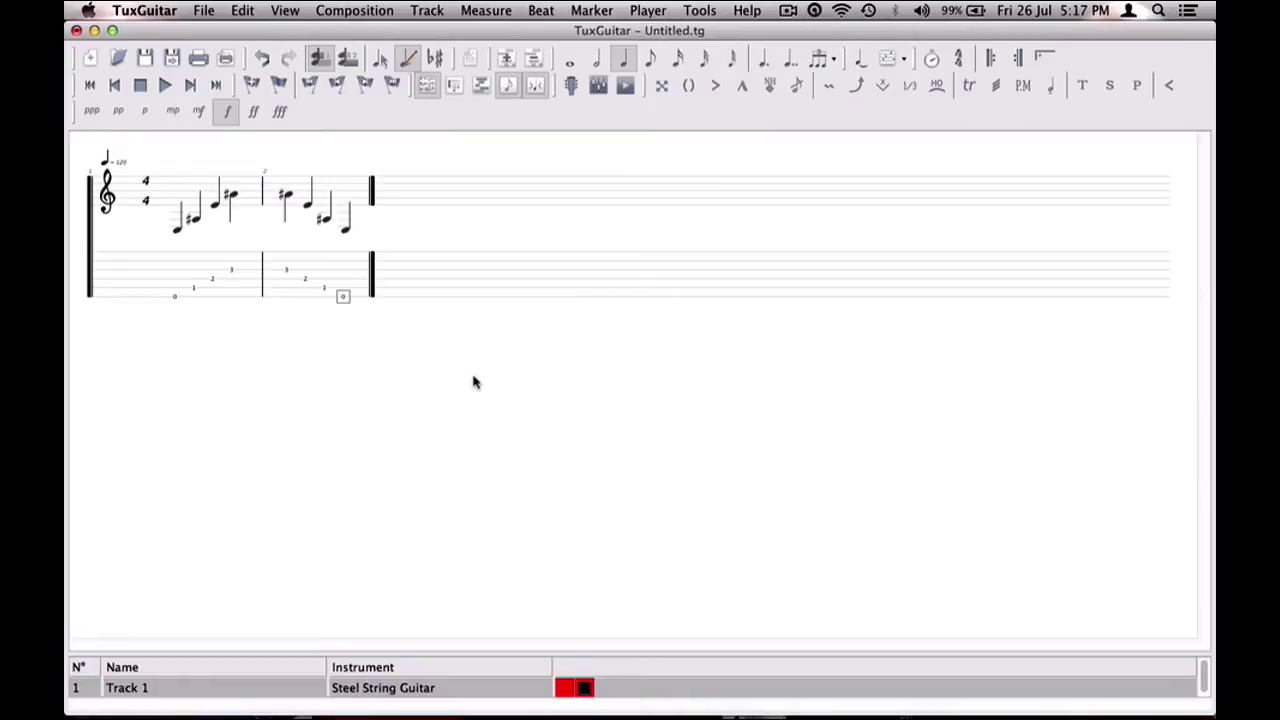
key("Right")
key("Up")
key("Up")
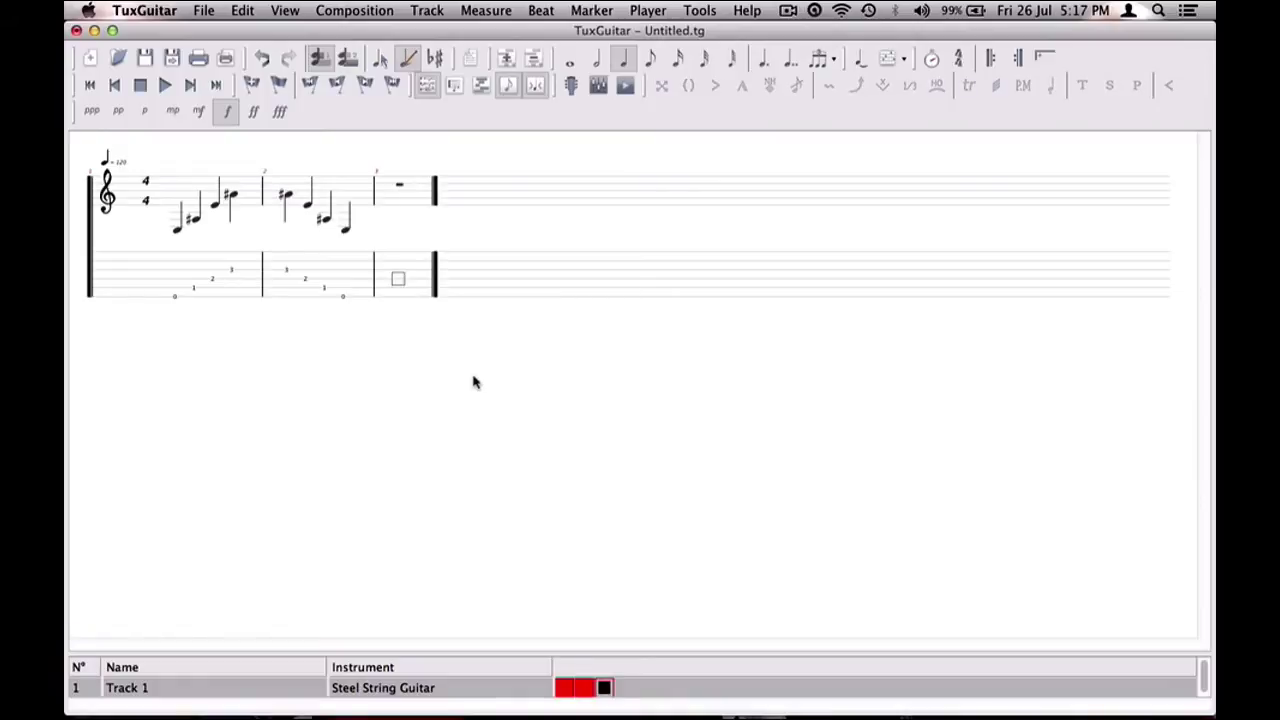
key("4")
key("Right")
key("5")
key("Right")
key("Down")
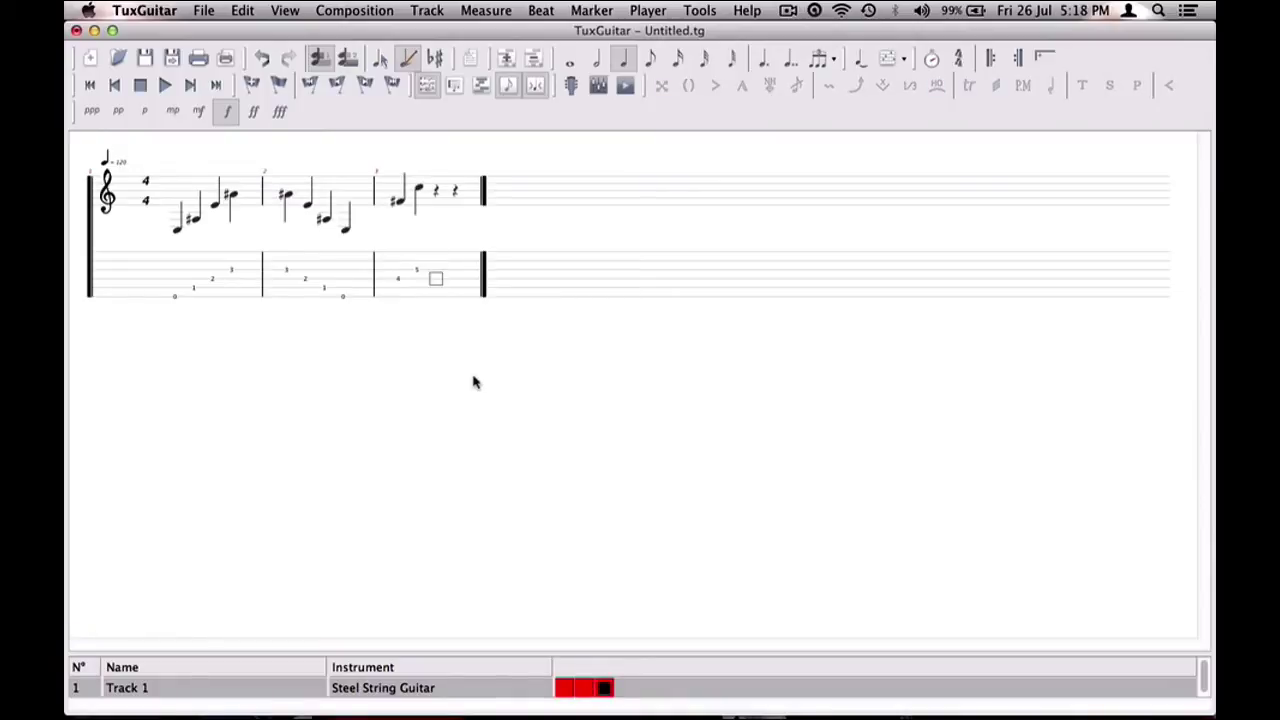
key("4")
key("Right")
key("Down")
key("Down")
Finish measure 3 with fret 0 on the last beat and play it back
key("0")
left_click(398, 277)
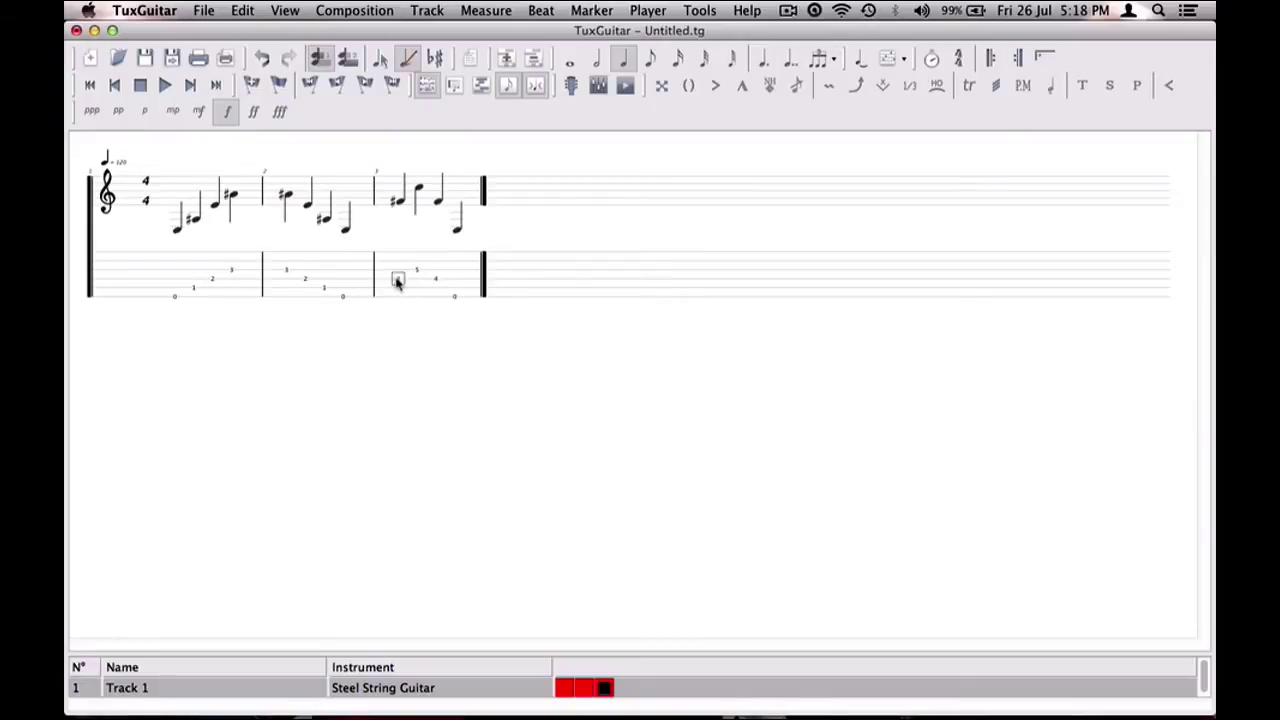
left_click(166, 86)
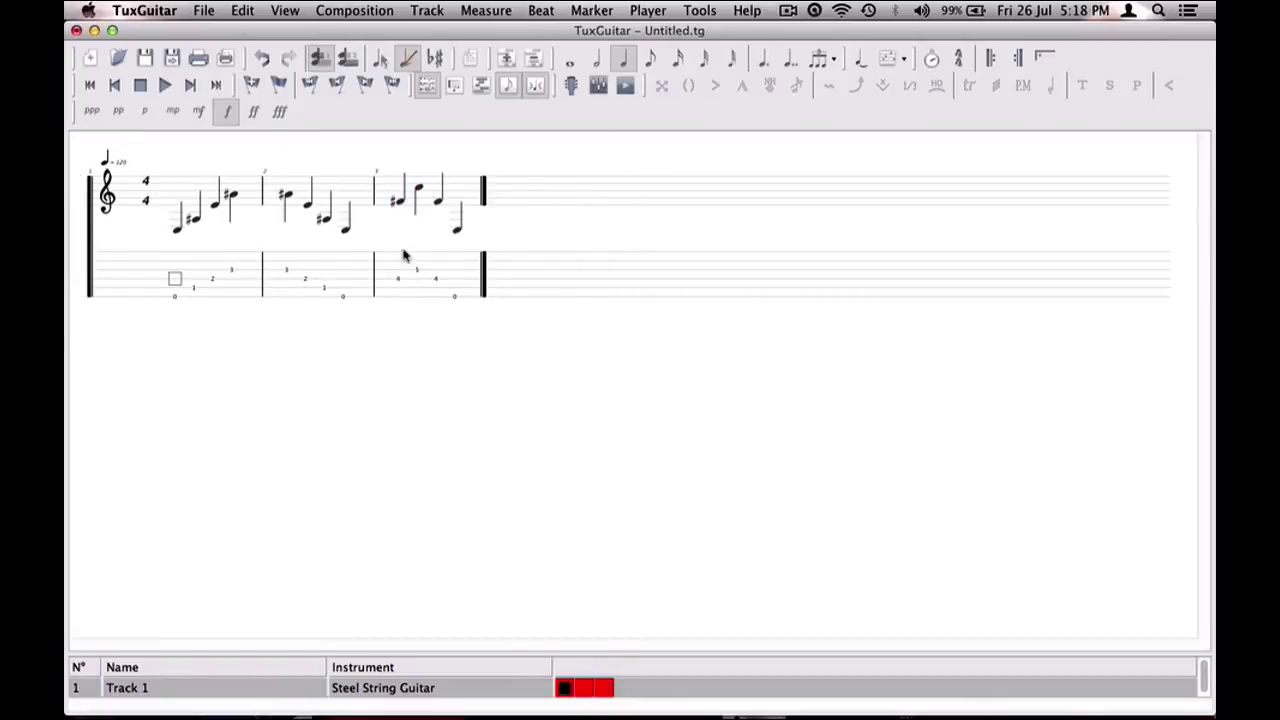
left_click(175, 300)
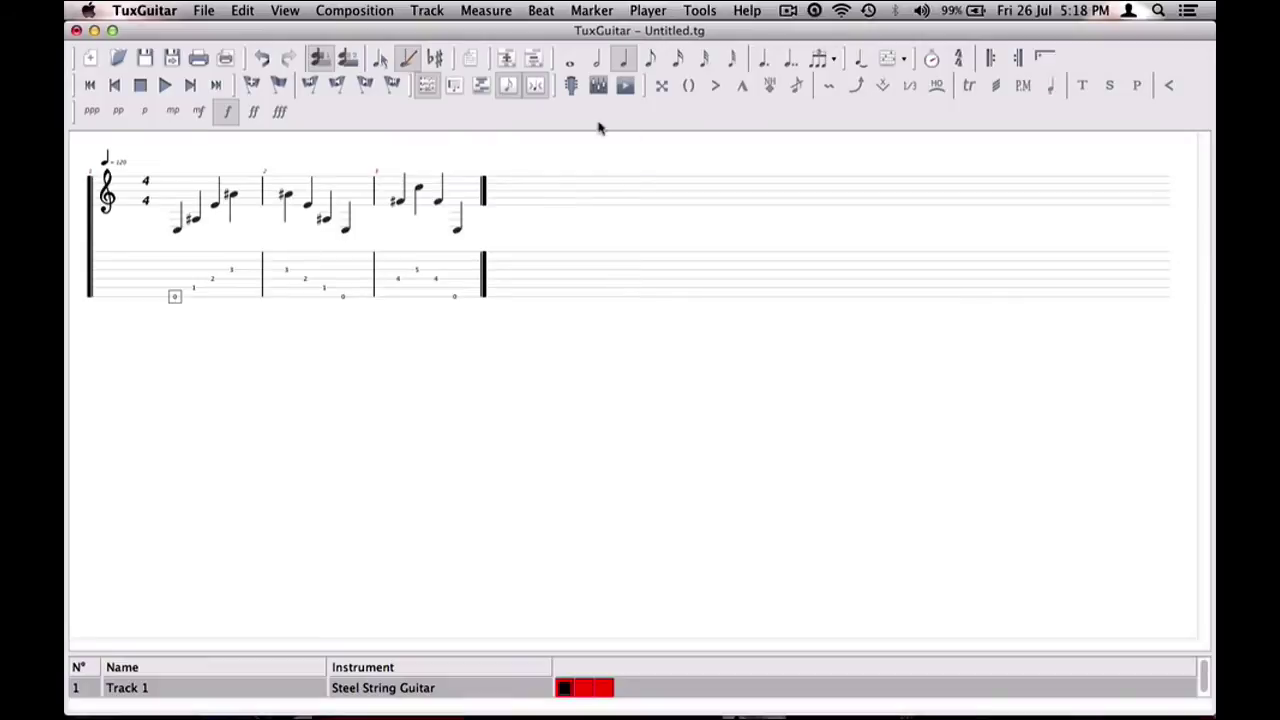
In Play Mode, enable Play looped and set the tempo percentage to 150%
left_click(645, 12)
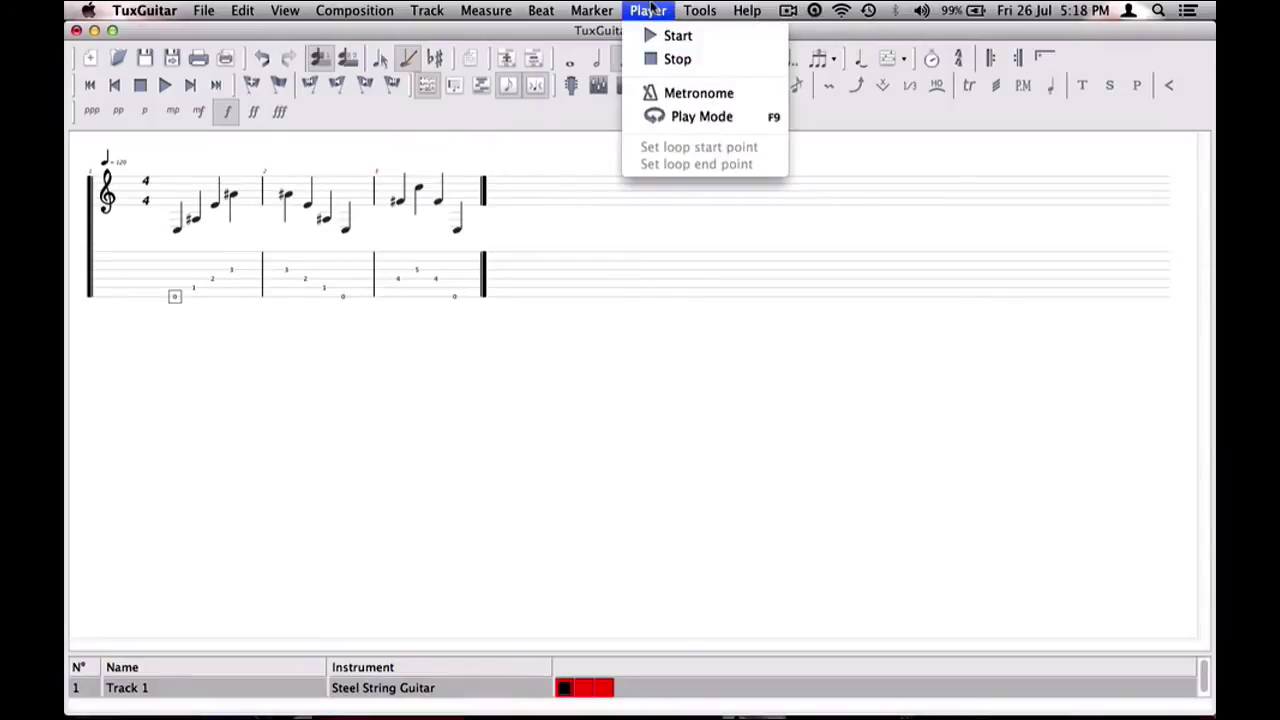
left_click(701, 118)
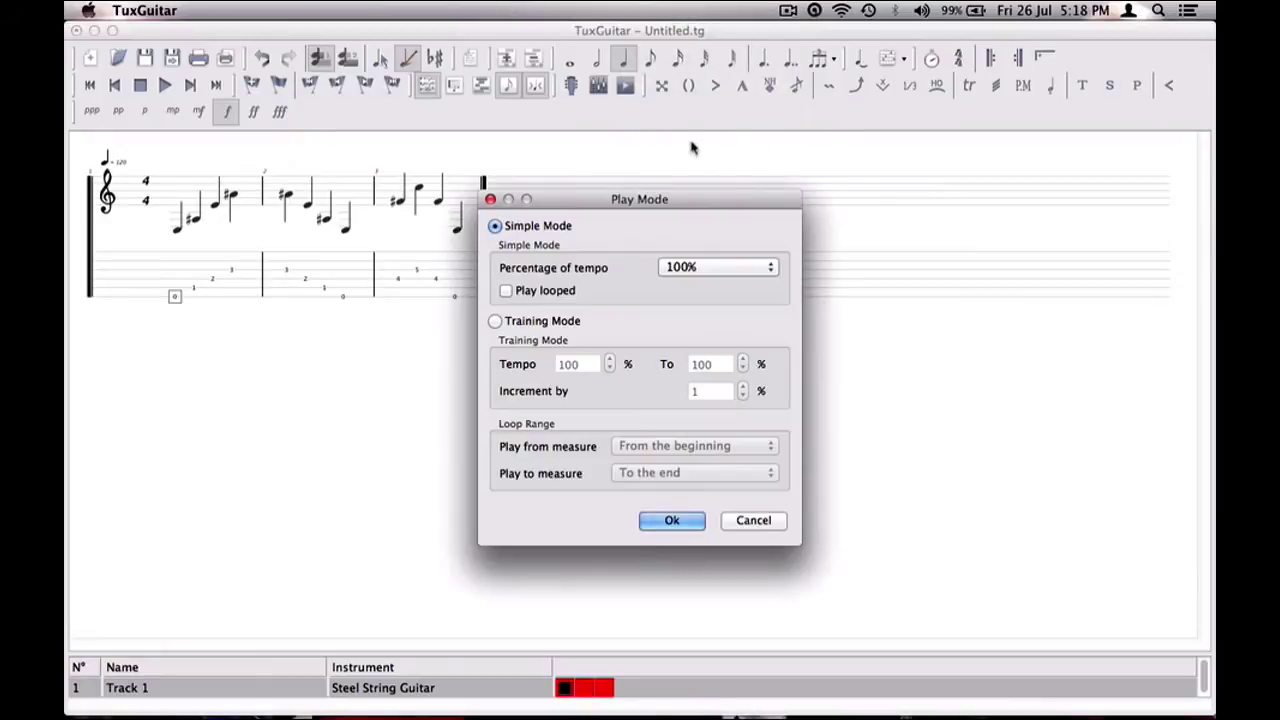
left_click(562, 290)
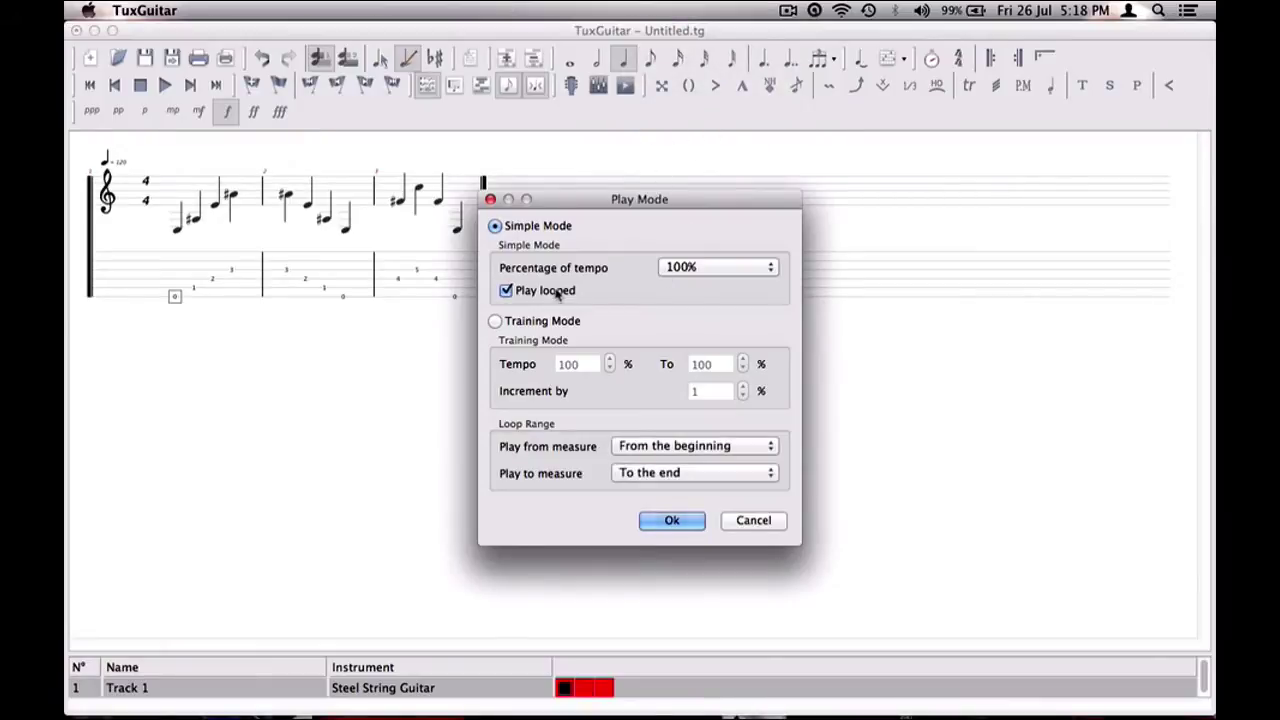
left_click(702, 274)
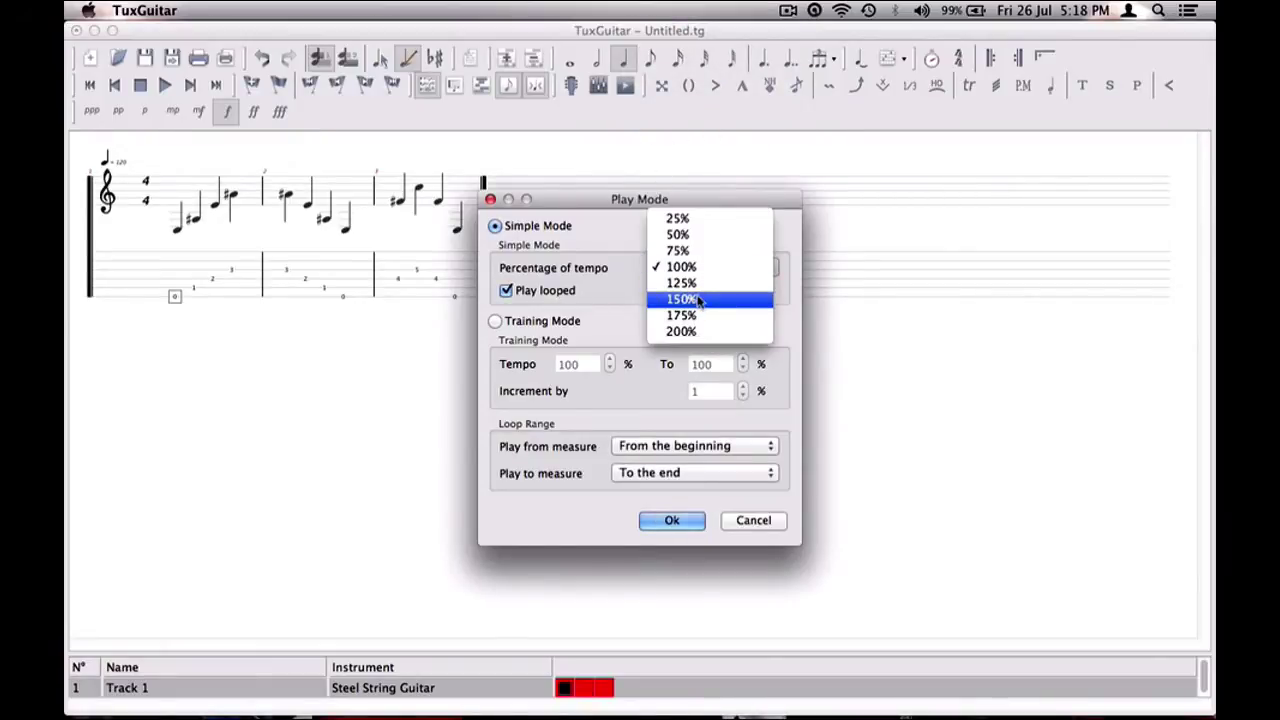
left_click(702, 299)
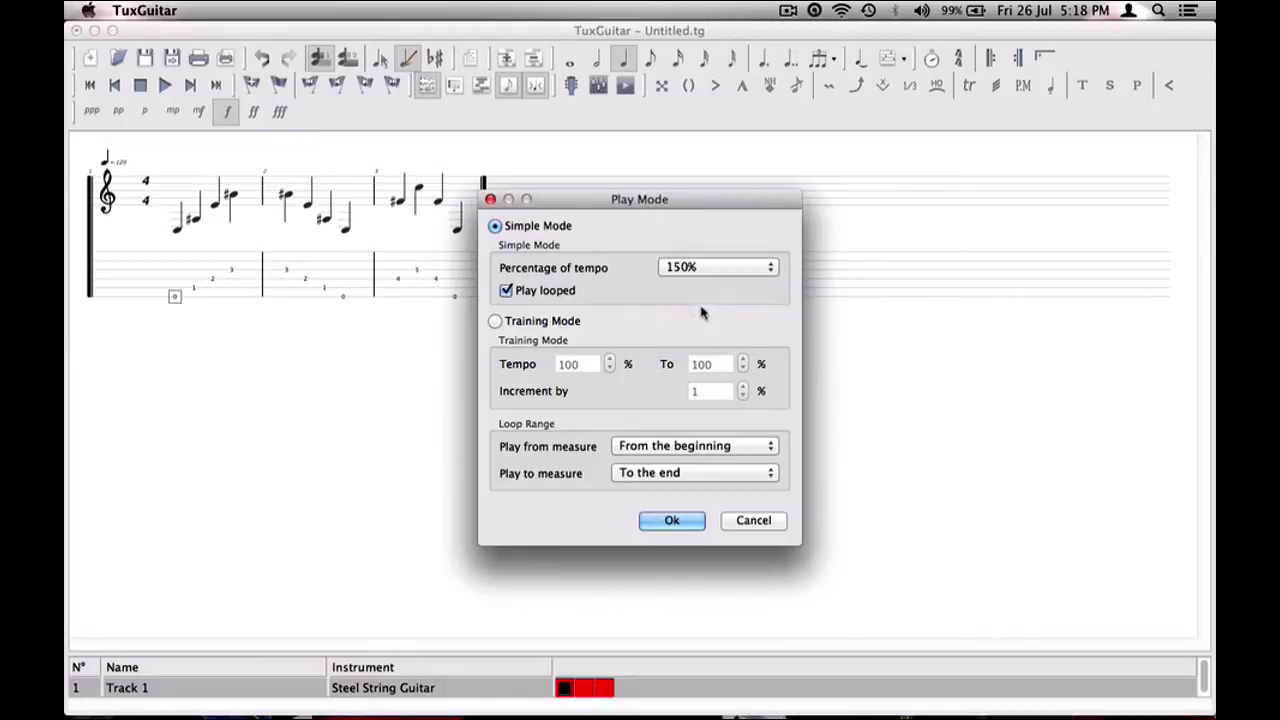
left_click(686, 525)
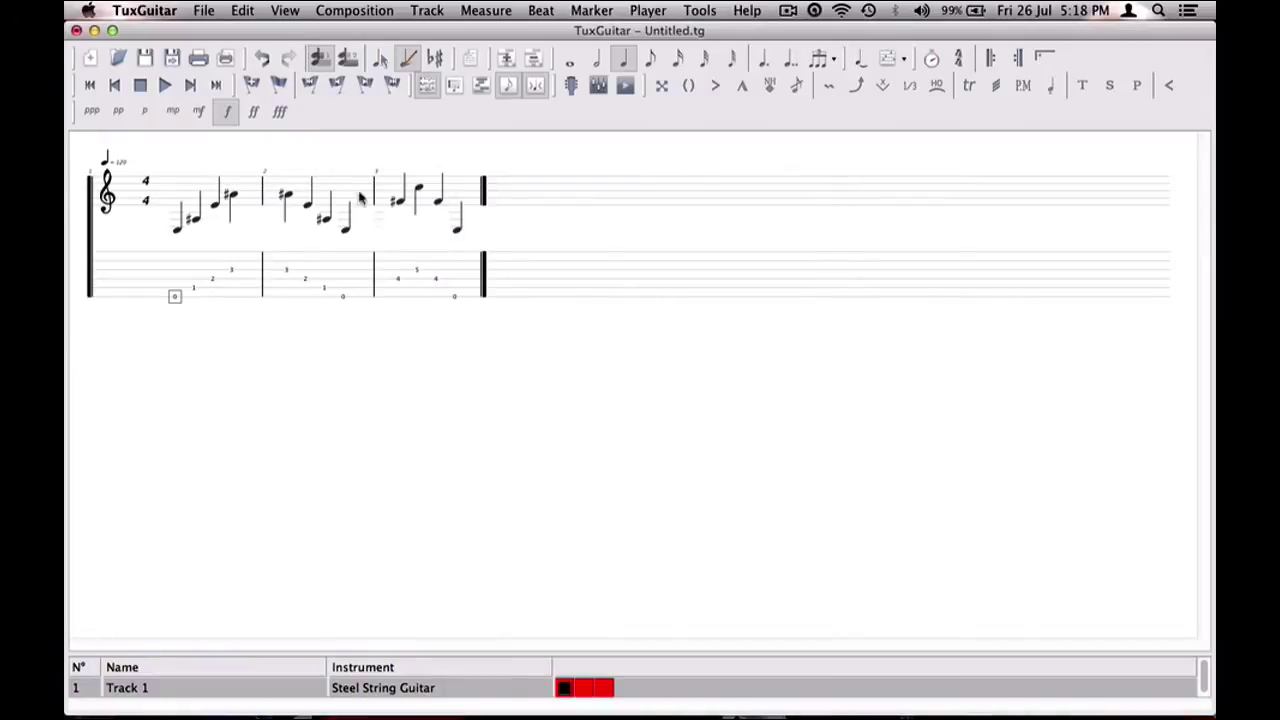
left_click(165, 87)
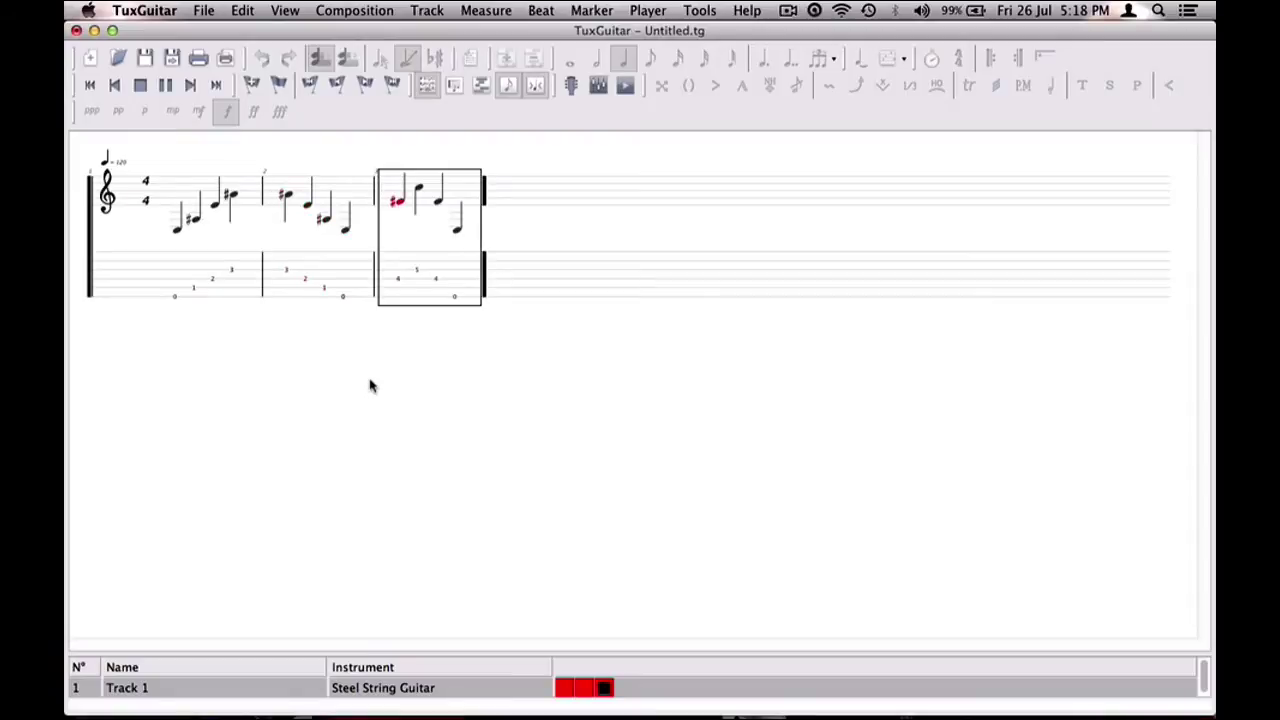
left_click(165, 87)
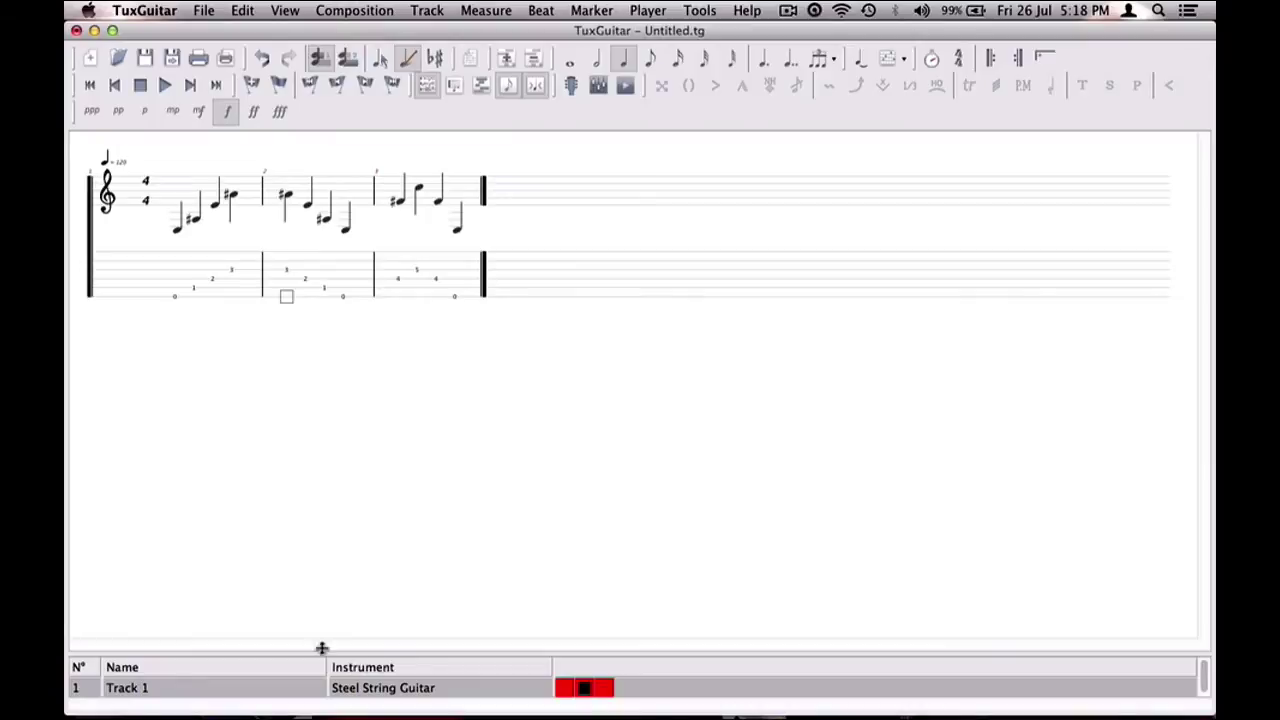
Change Track 1's instrument from Steel String Guitar to Violin
double_click(375, 690)
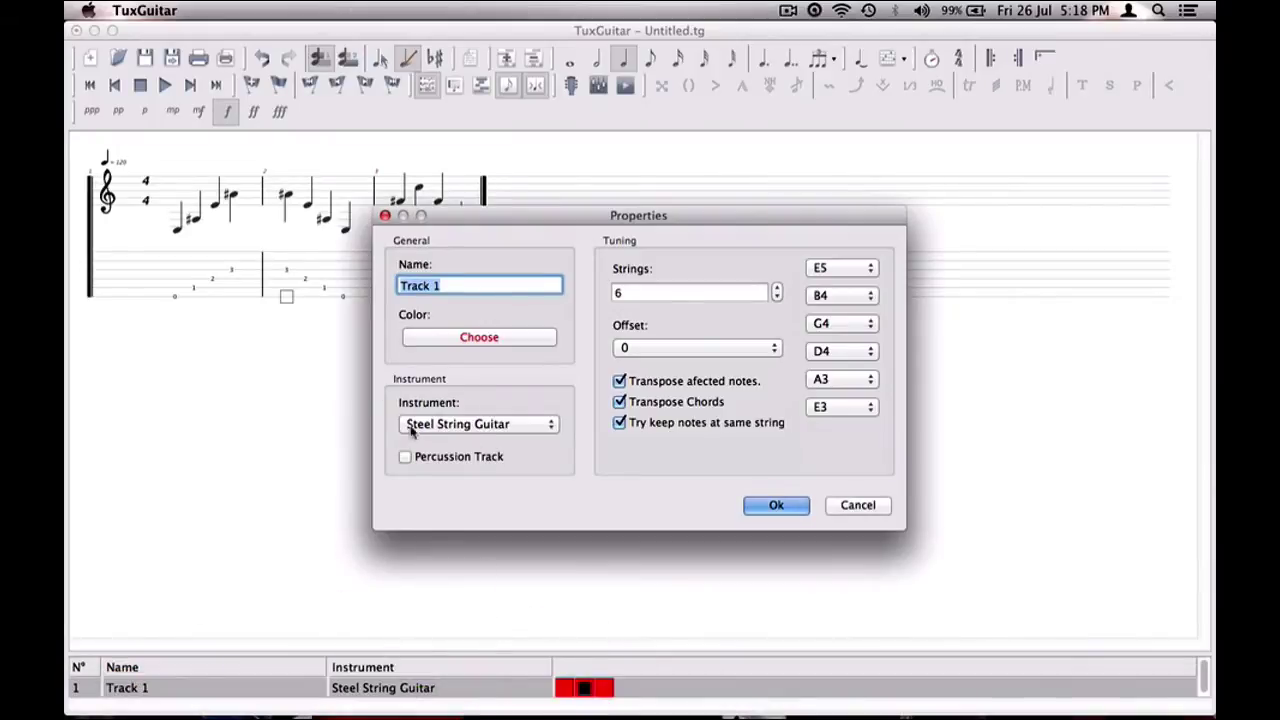
left_click(505, 430)
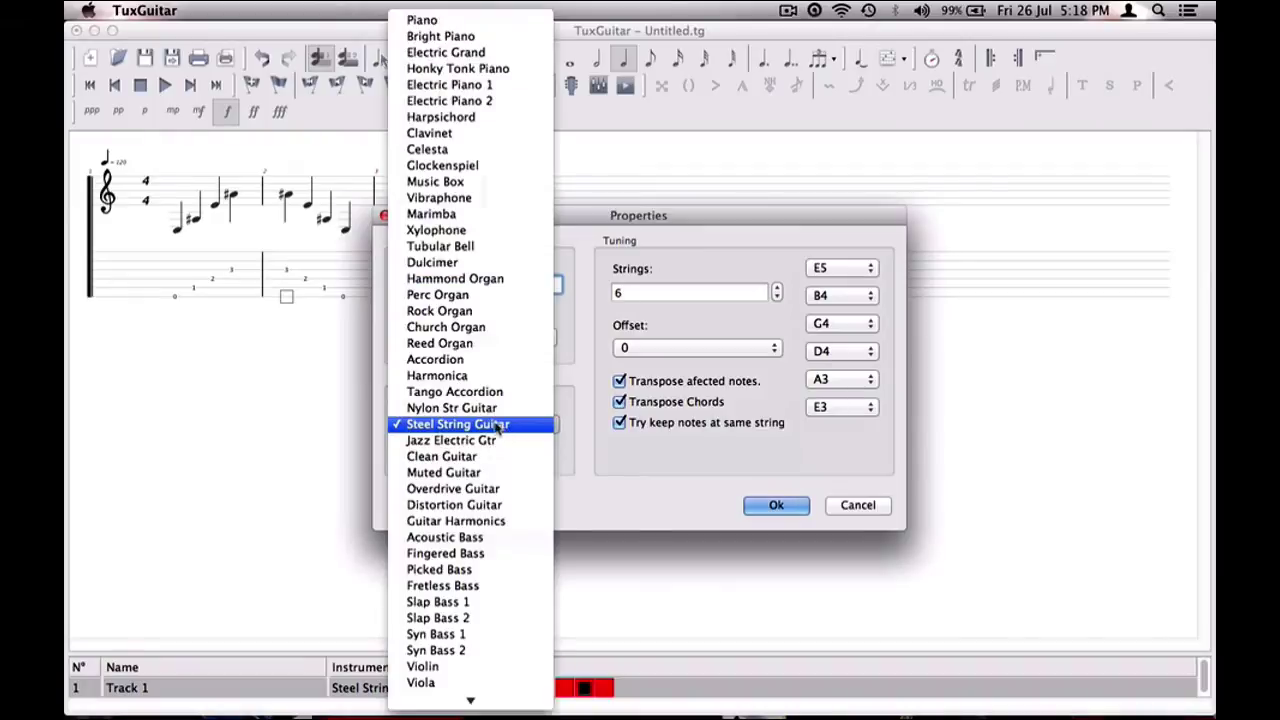
scroll(478, 465, "down", 6)
scroll(478, 460, "up", 8)
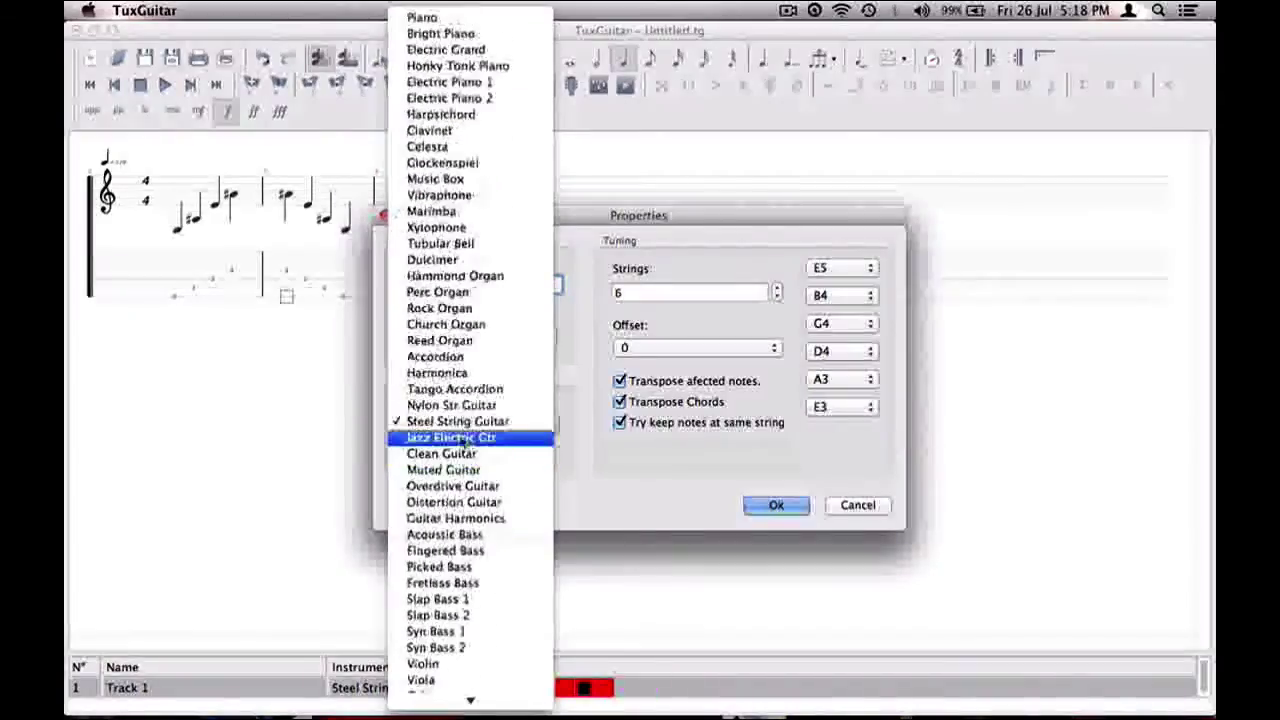
scroll(475, 560, "down", 5)
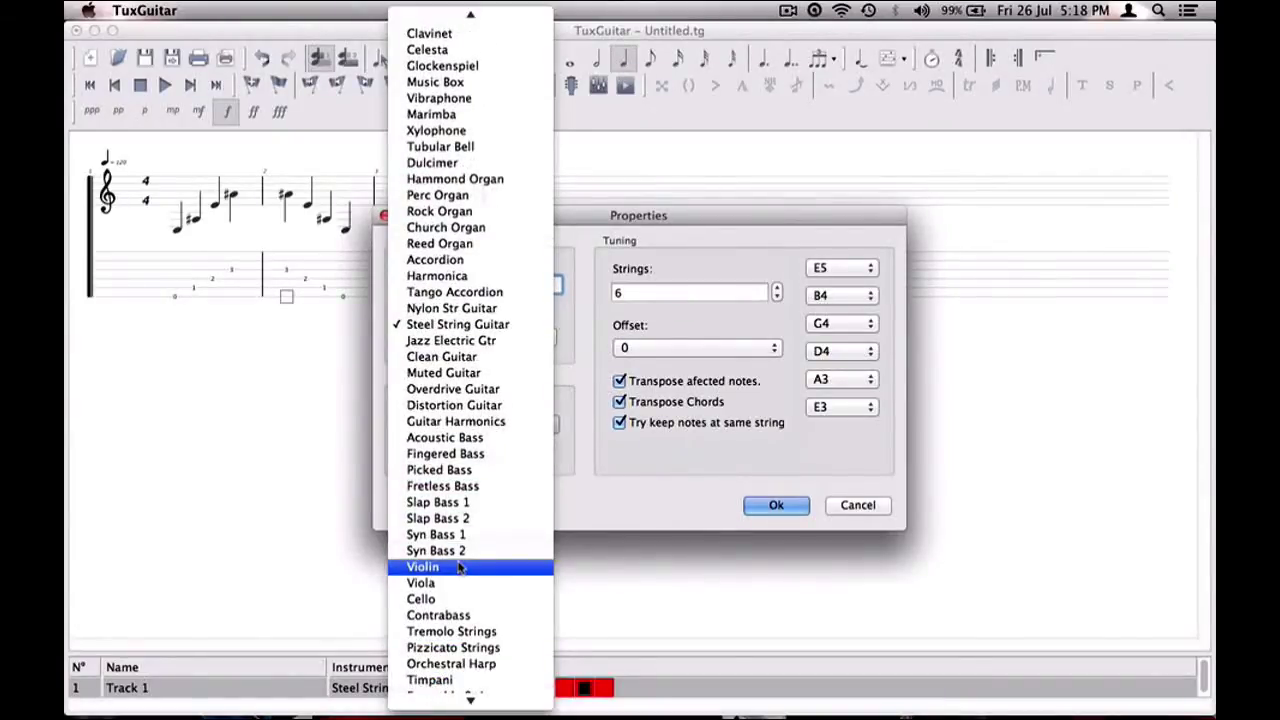
left_click(457, 566)
left_click(776, 505)
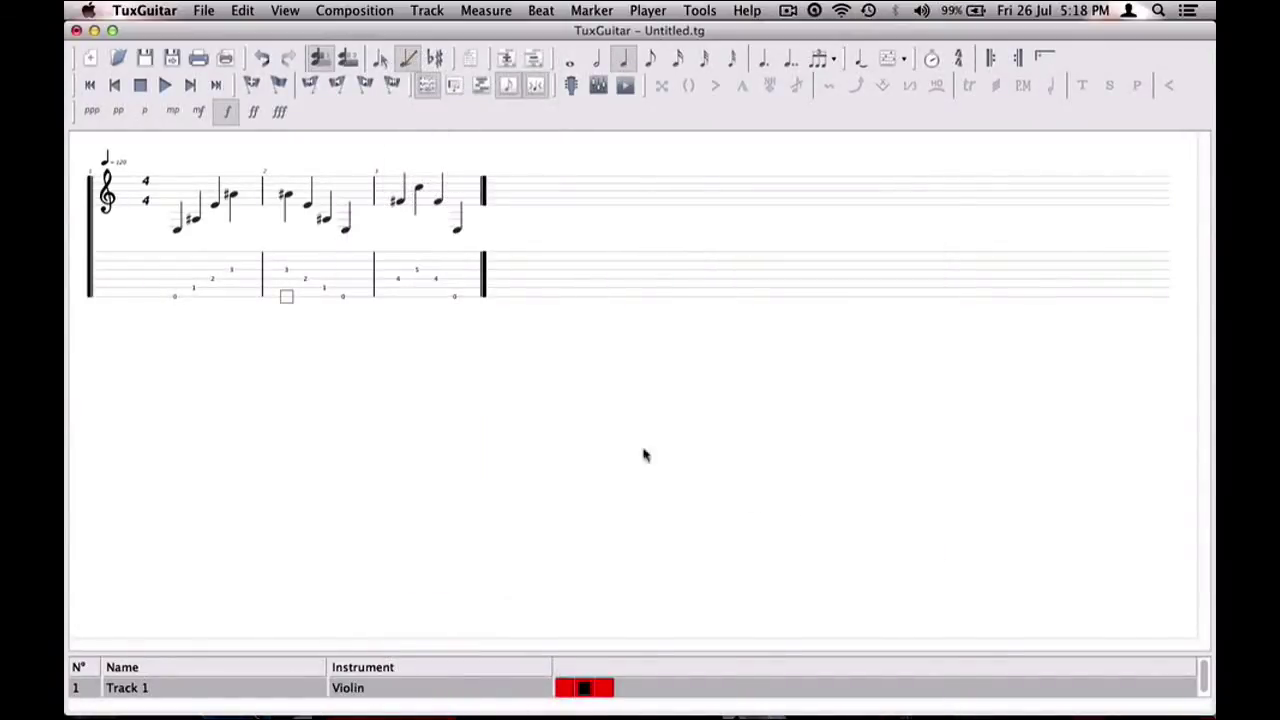
Play the tab from measure 1 with the violin sound, then stop it
left_click(177, 296)
left_click(165, 85)
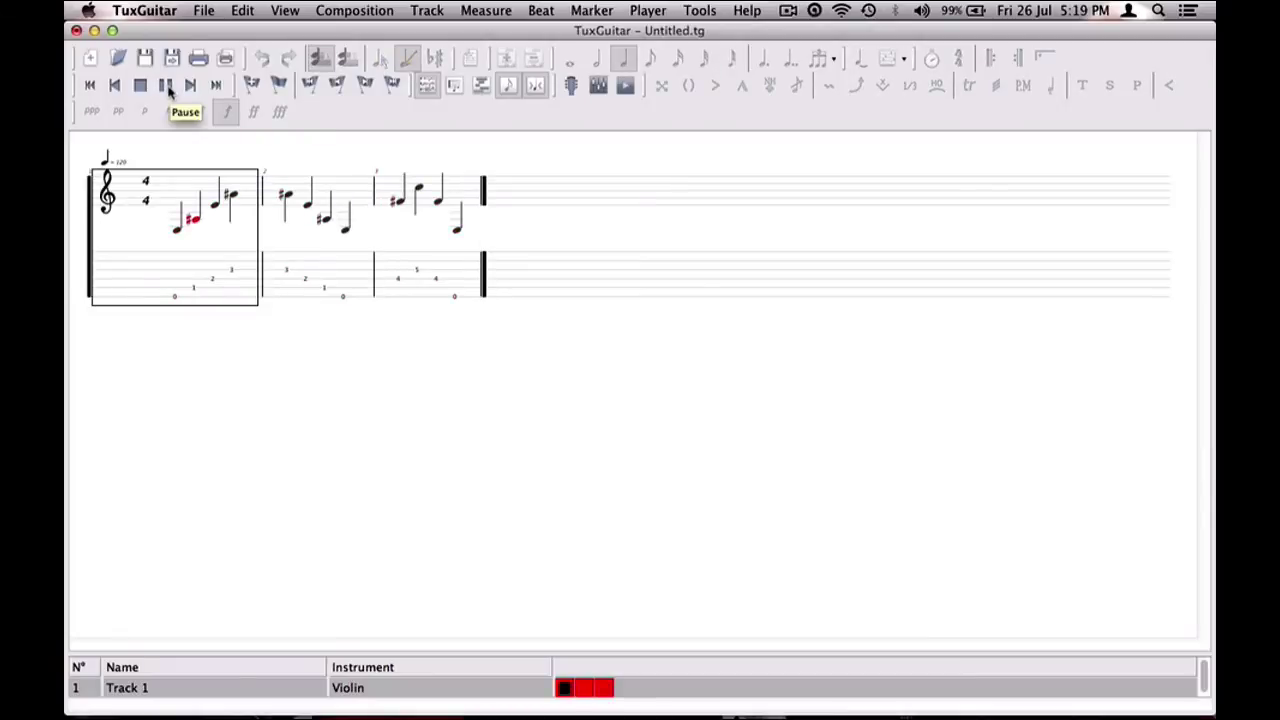
left_click(166, 86)
Reopen Track 1's properties and pick another instrument from the list
double_click(379, 692)
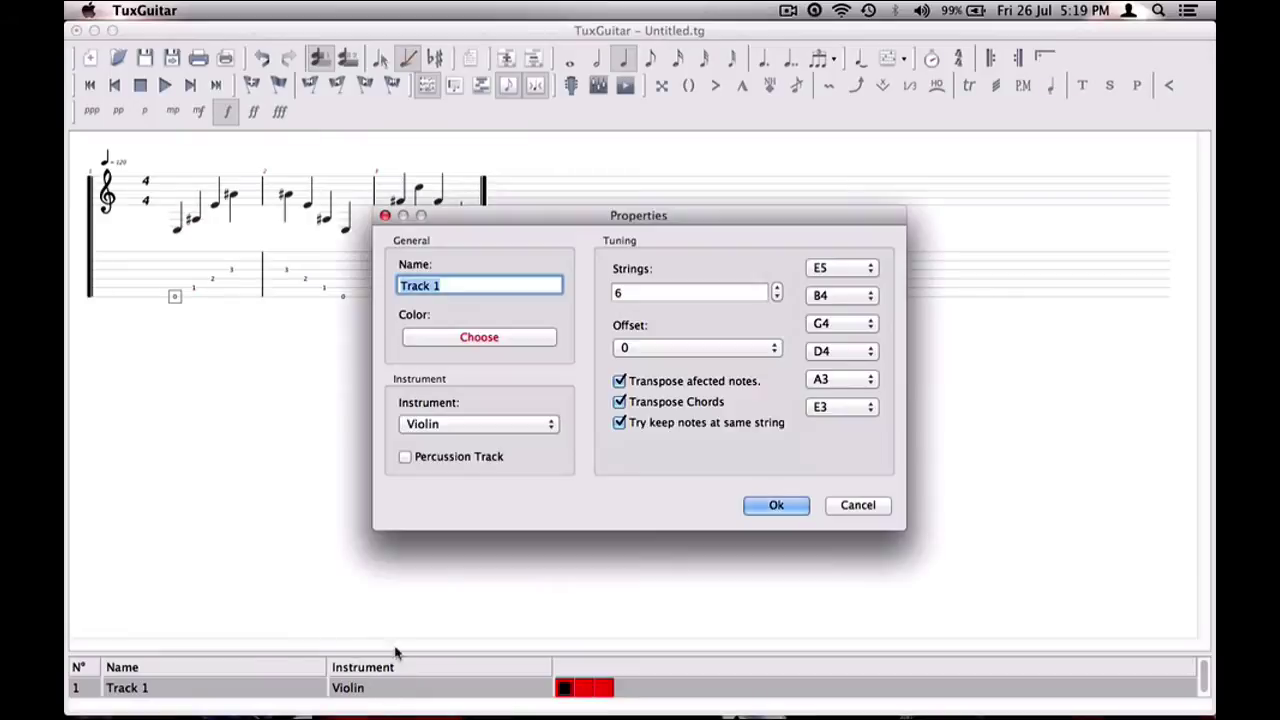
left_click(517, 423)
scroll(485, 520, "down", 5)
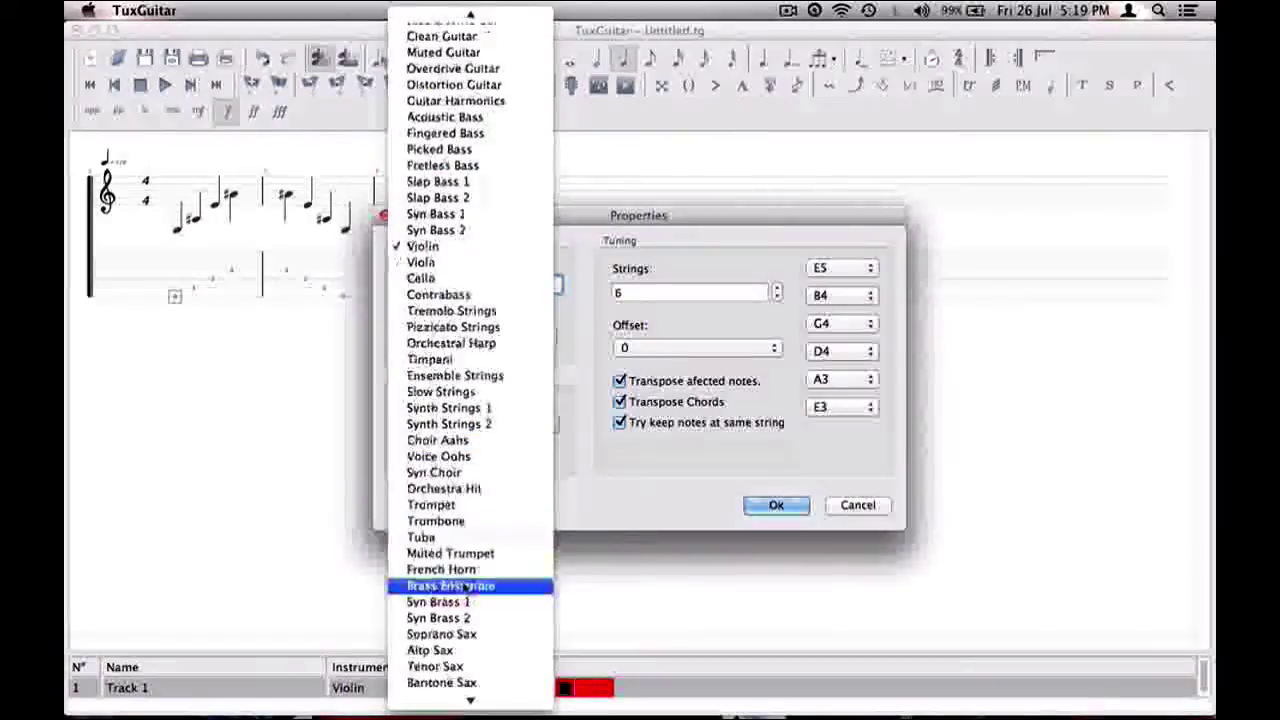
left_click(479, 380)
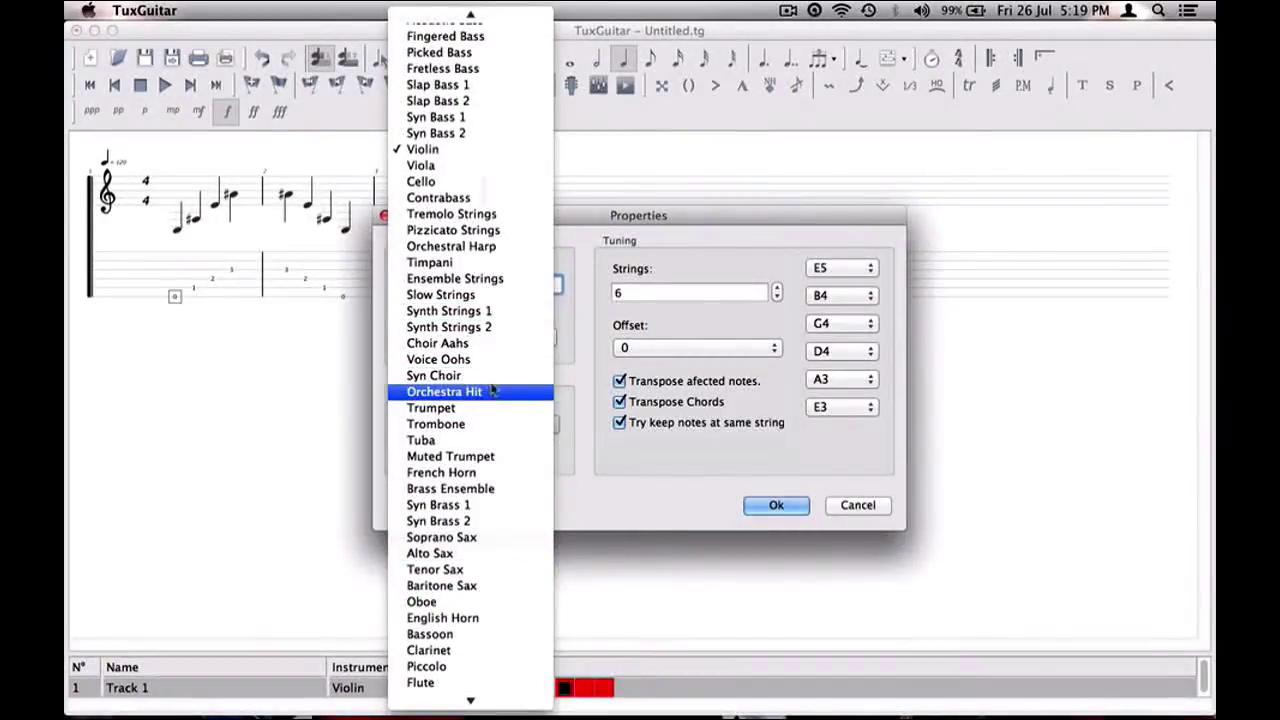
Confirm Syn Choir for Track 1, play the tab, then reopen and close its properties
left_click(776, 505)
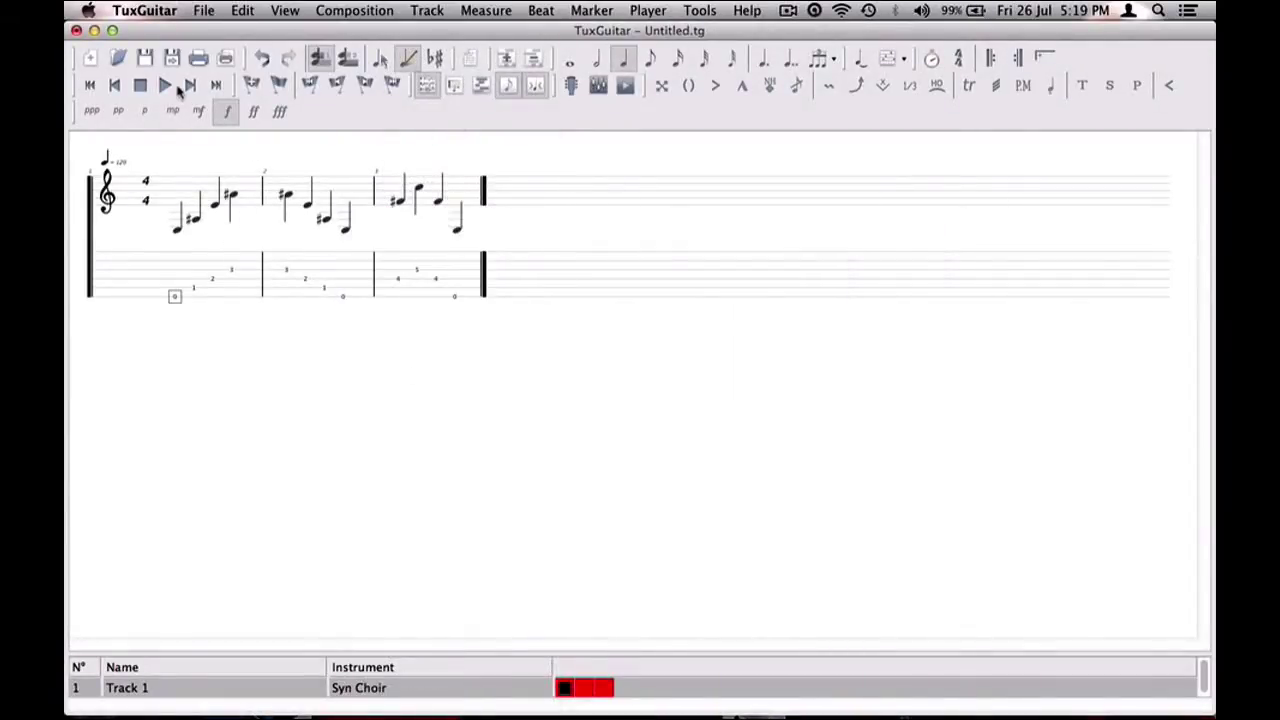
left_click(165, 86)
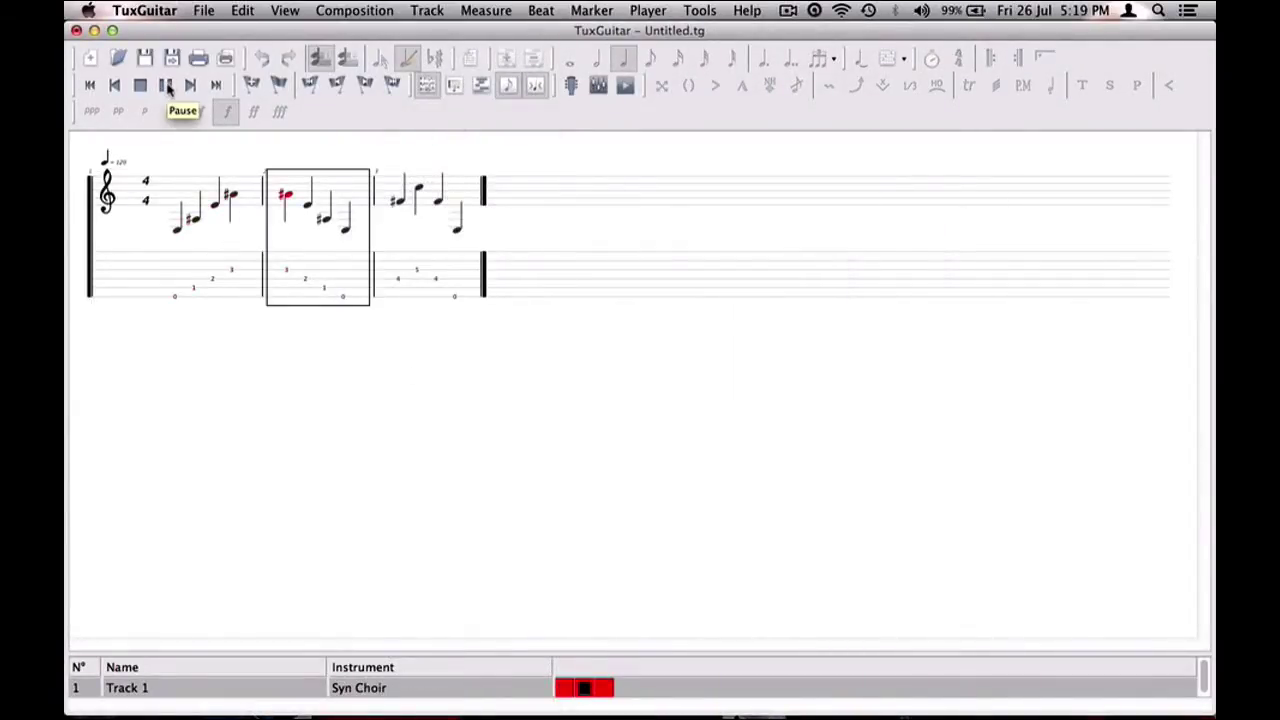
key("XF86AudioRaiseVolume")
left_click(166, 86)
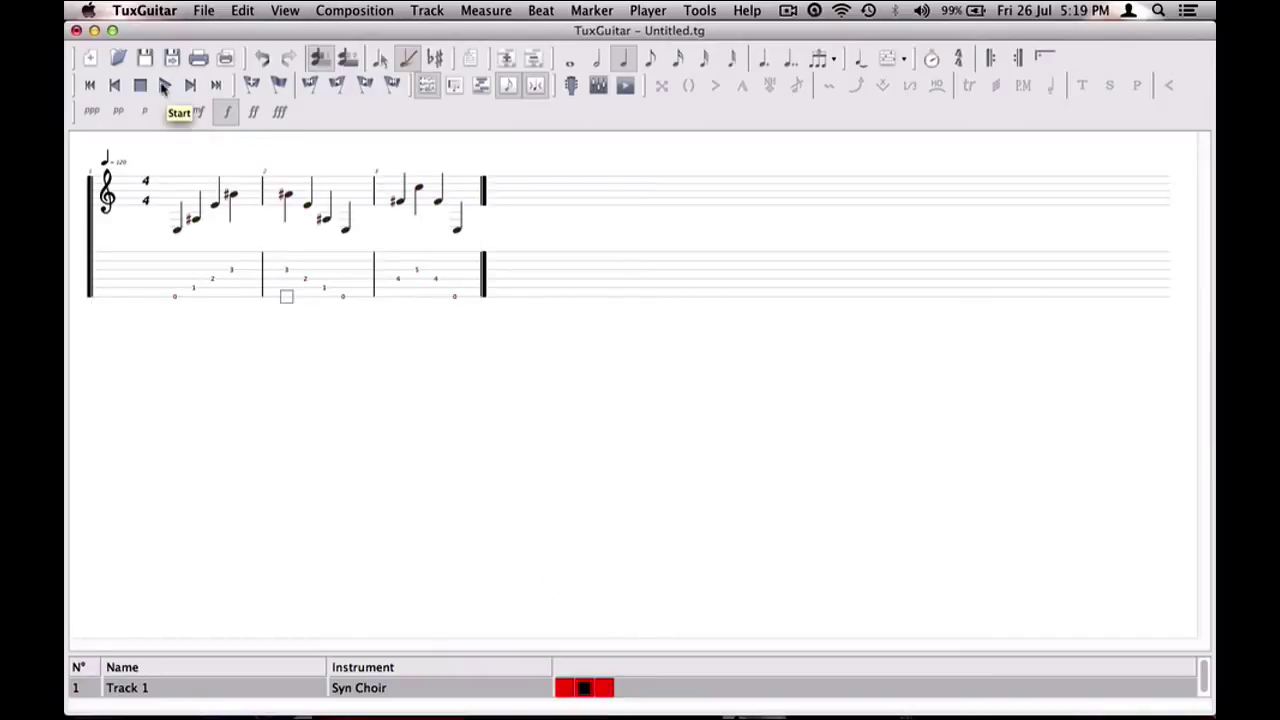
double_click(394, 688)
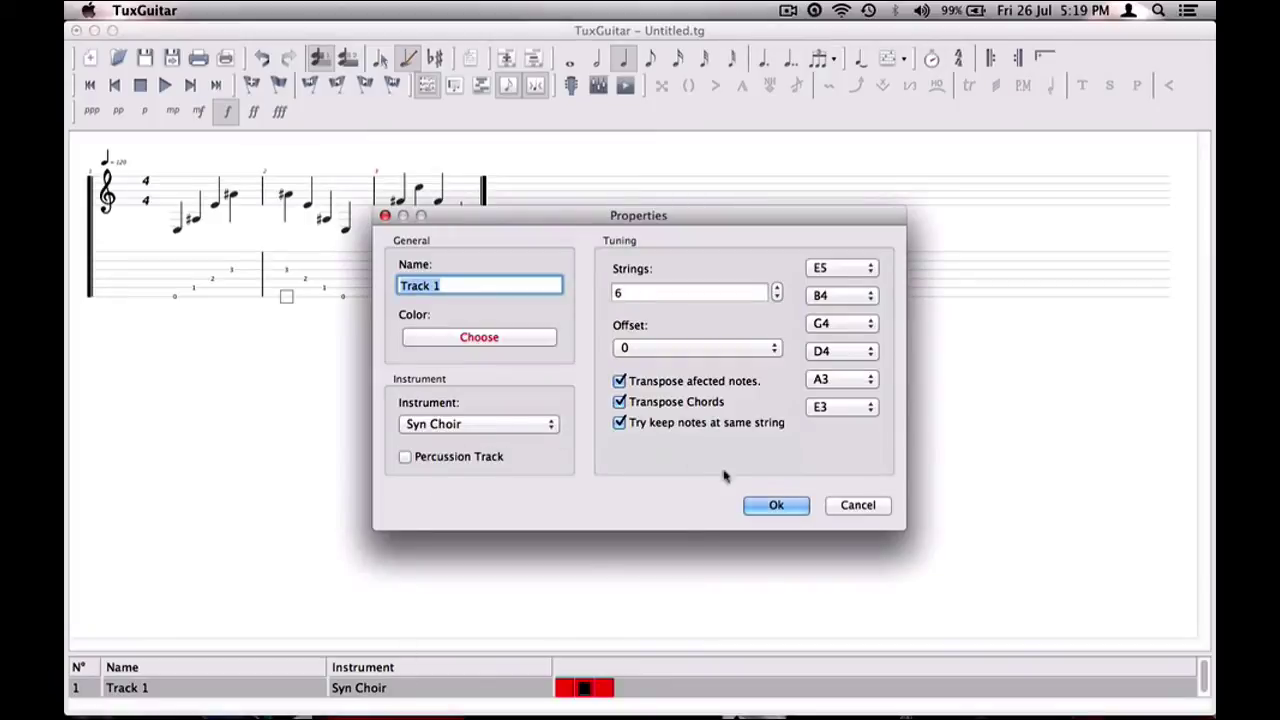
left_click(780, 510)
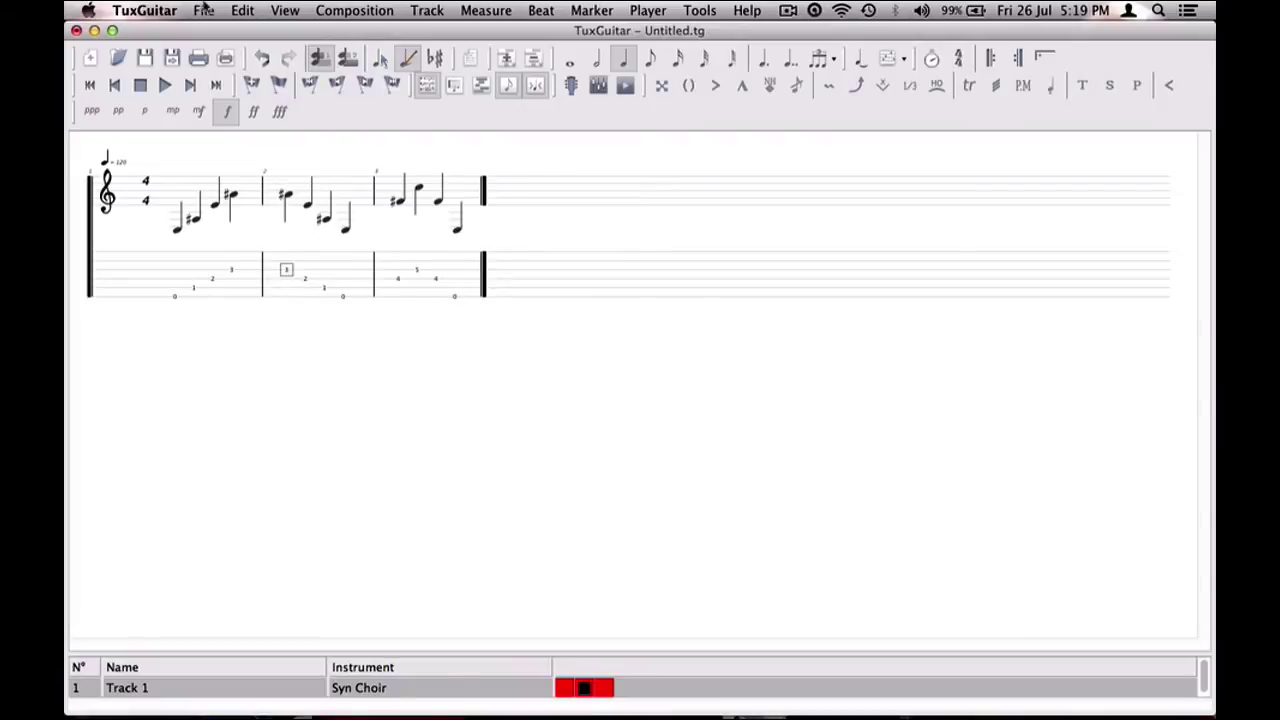
Open Composition Properties and enter the song name Tutorial Track
left_click(205, 10)
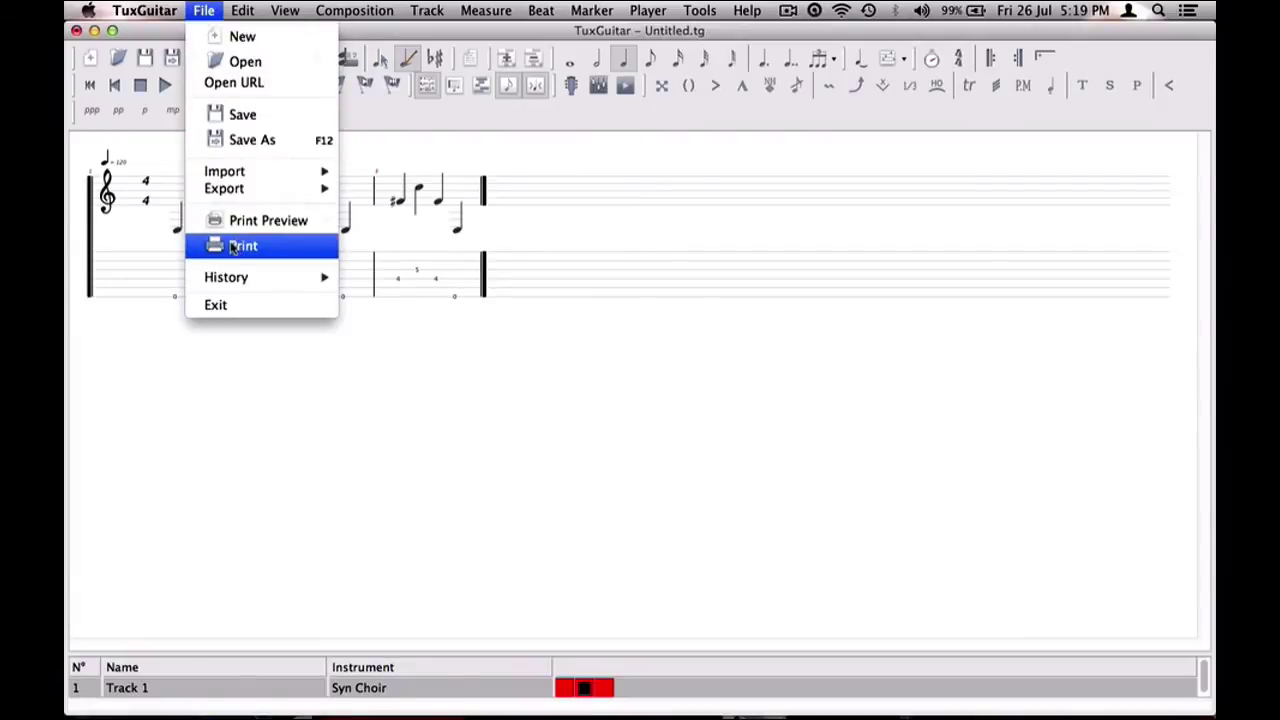
mouse_move(362, 10)
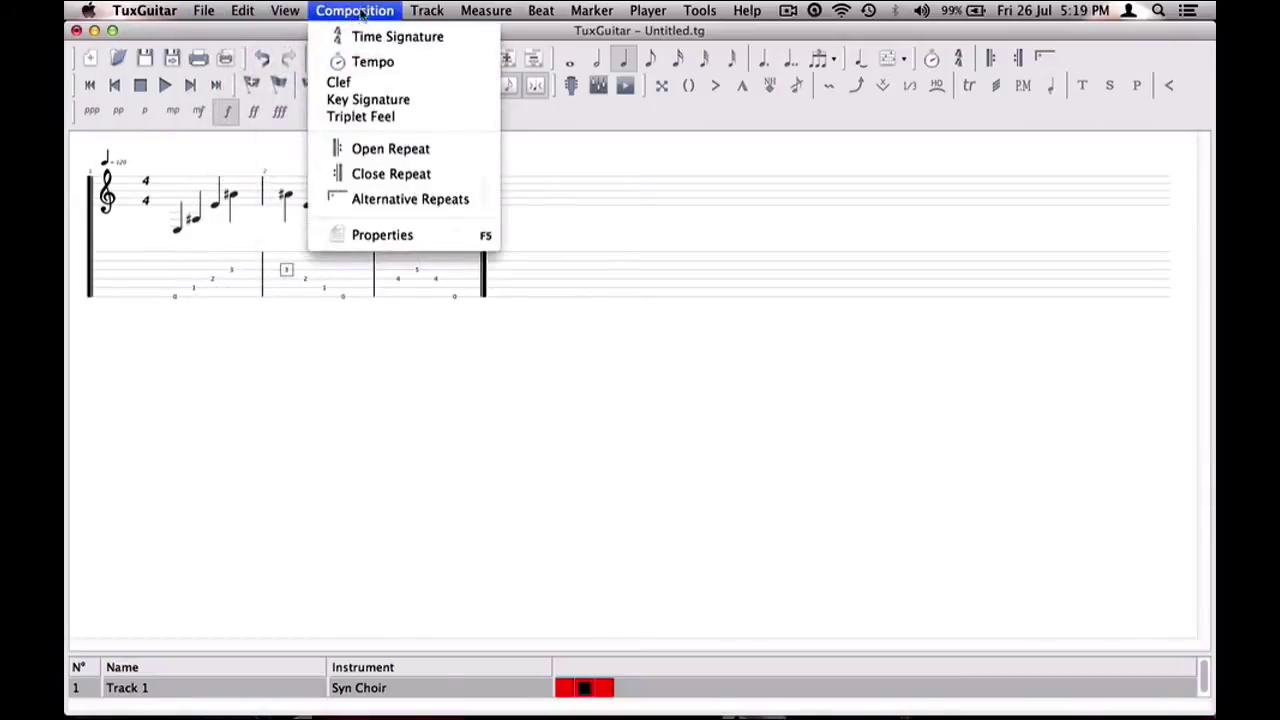
left_click(345, 237)
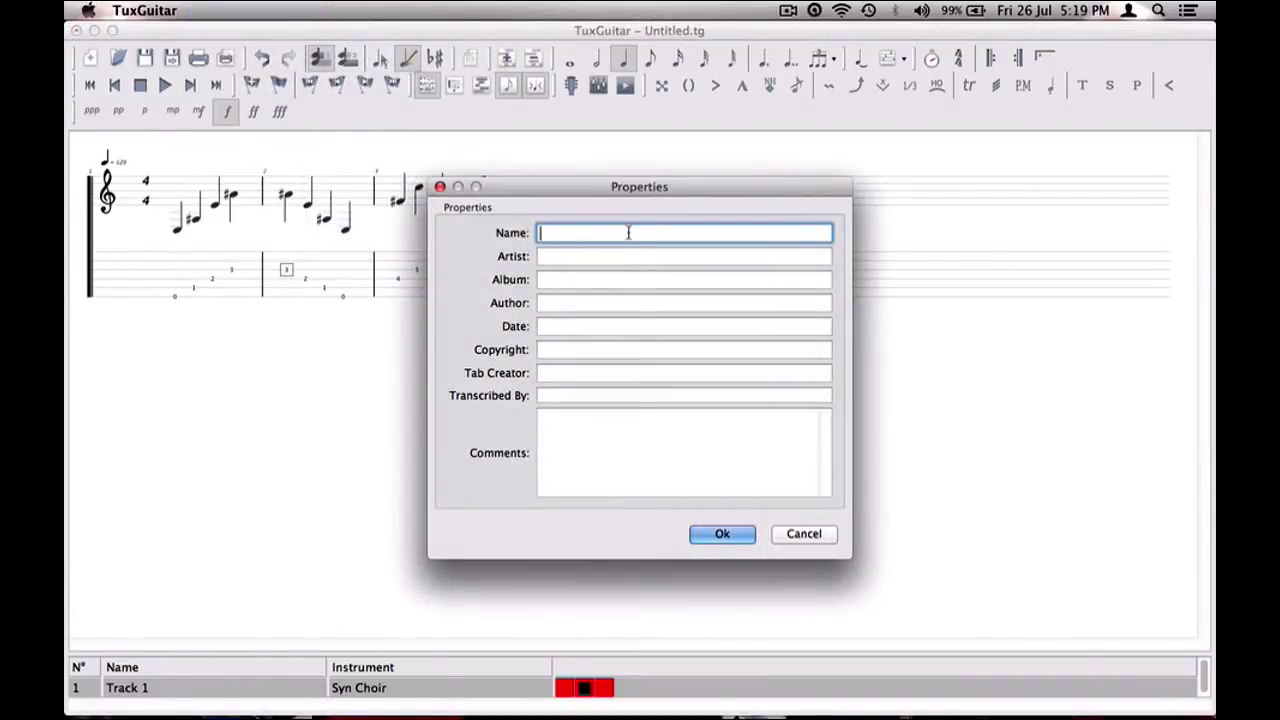
type("Tutorial Track")
Fill in the artist and author names, with dashes for album and date, and confirm
left_click(564, 256)
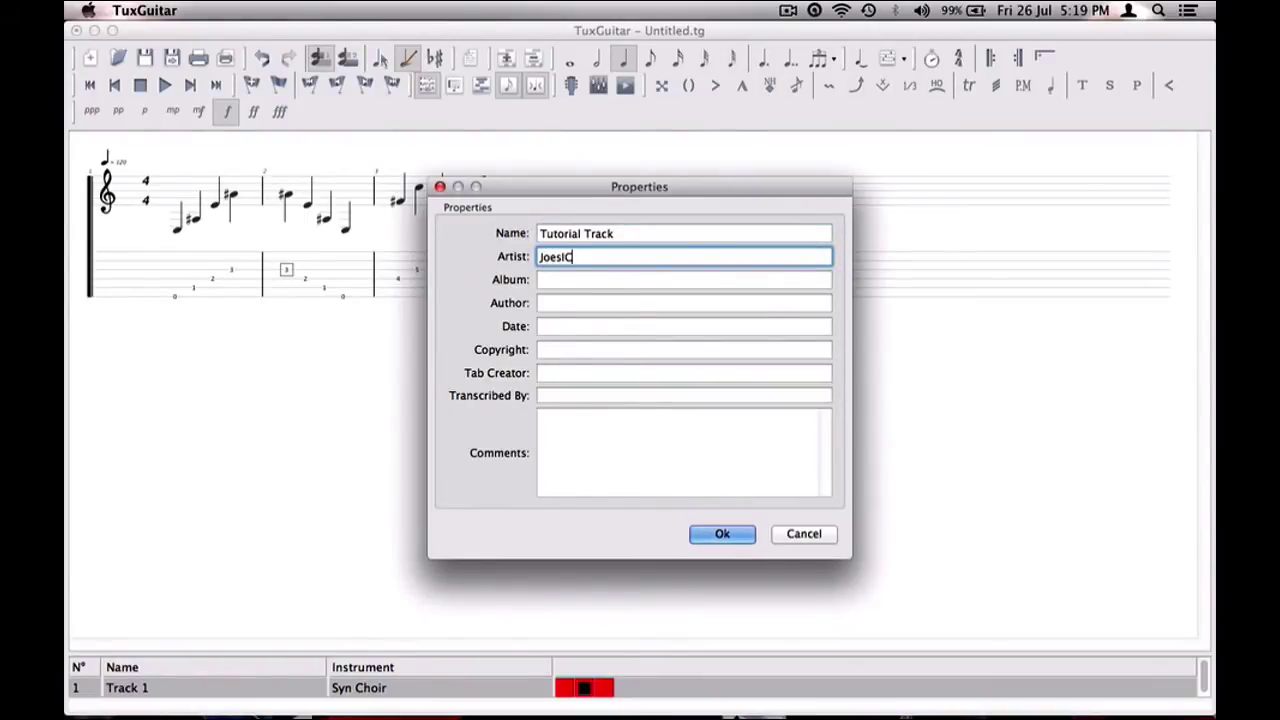
type("JoesICTHelp")
key("Tab")
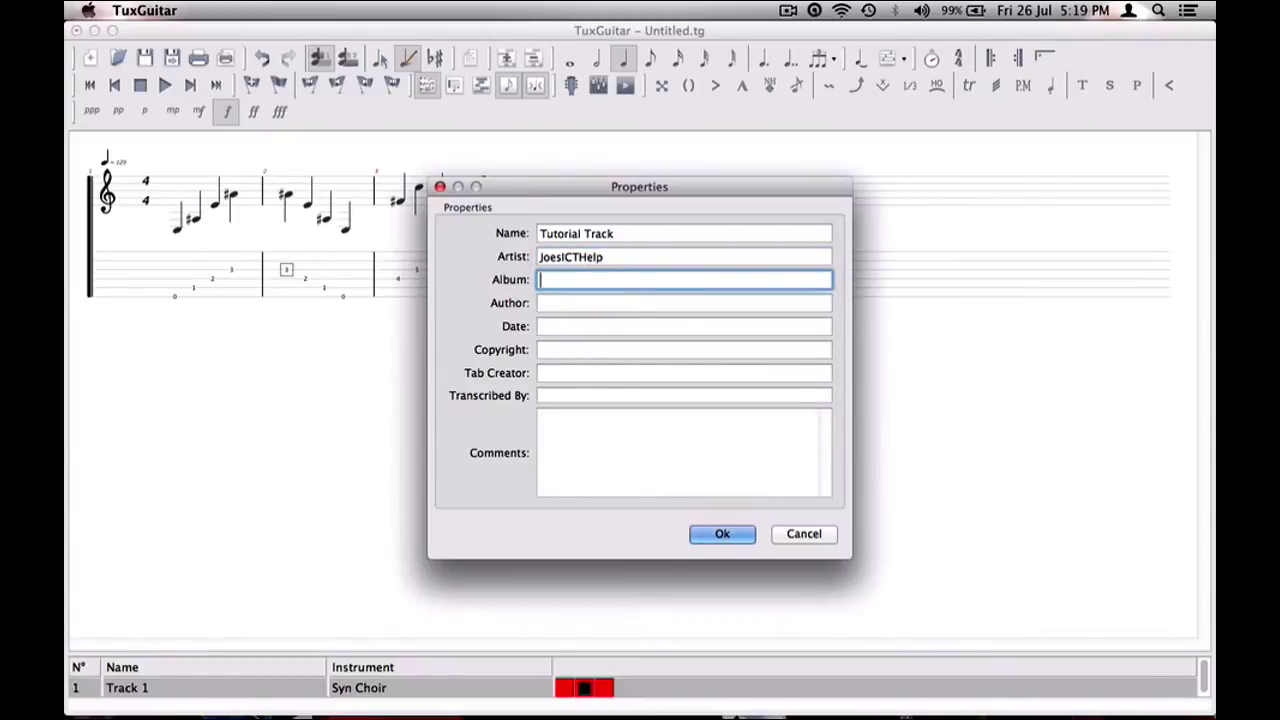
key("Tab")
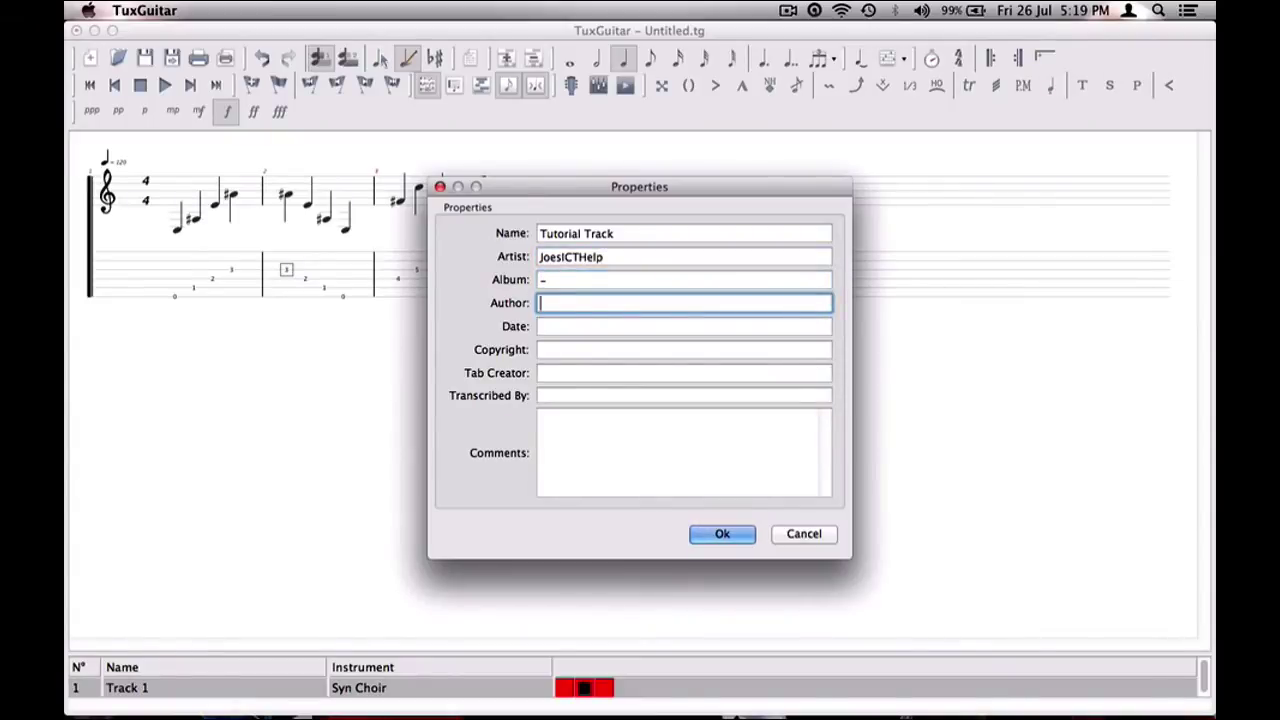
type("JoesICTHelp")
key("Tab")
type("-")
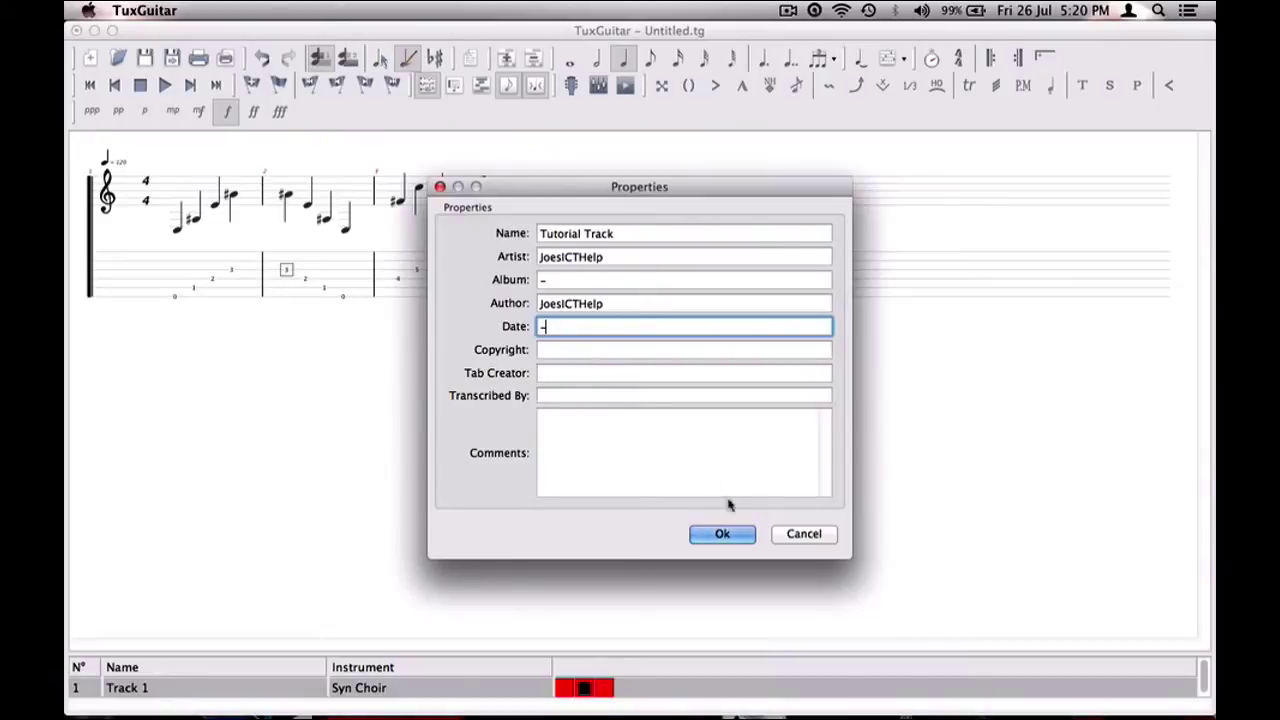
left_click(563, 393)
left_click(570, 350)
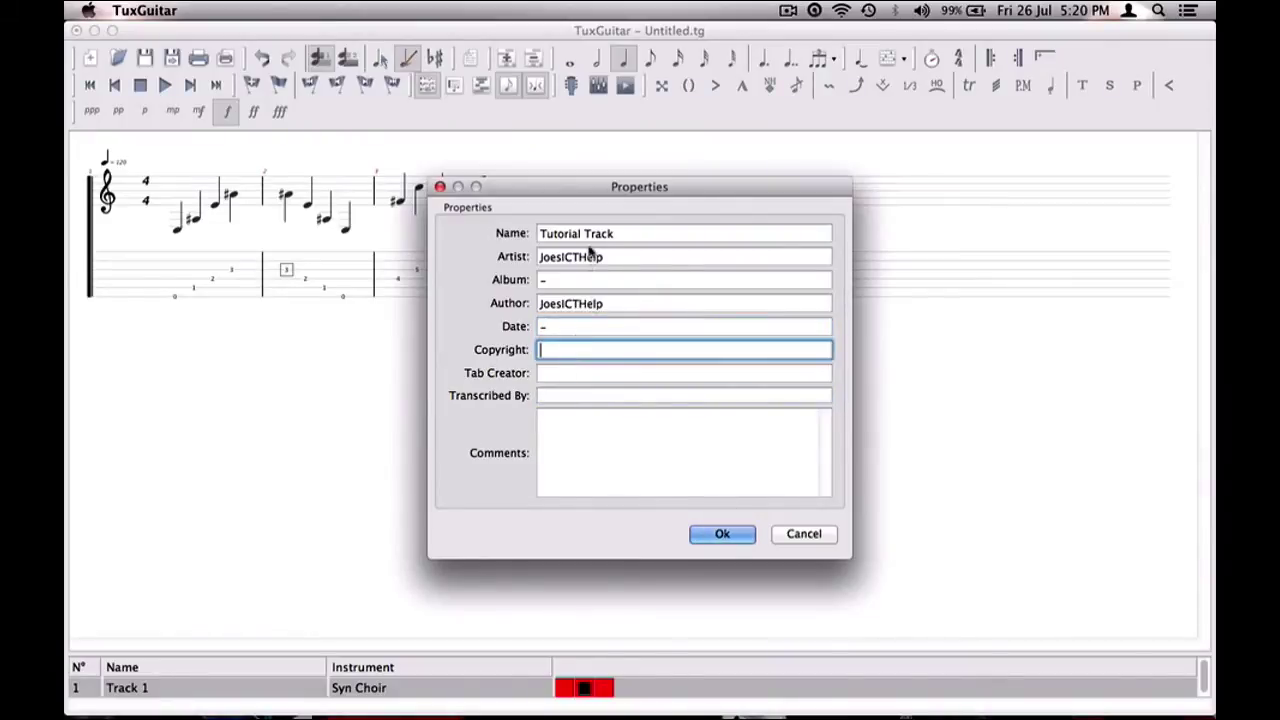
left_click(725, 534)
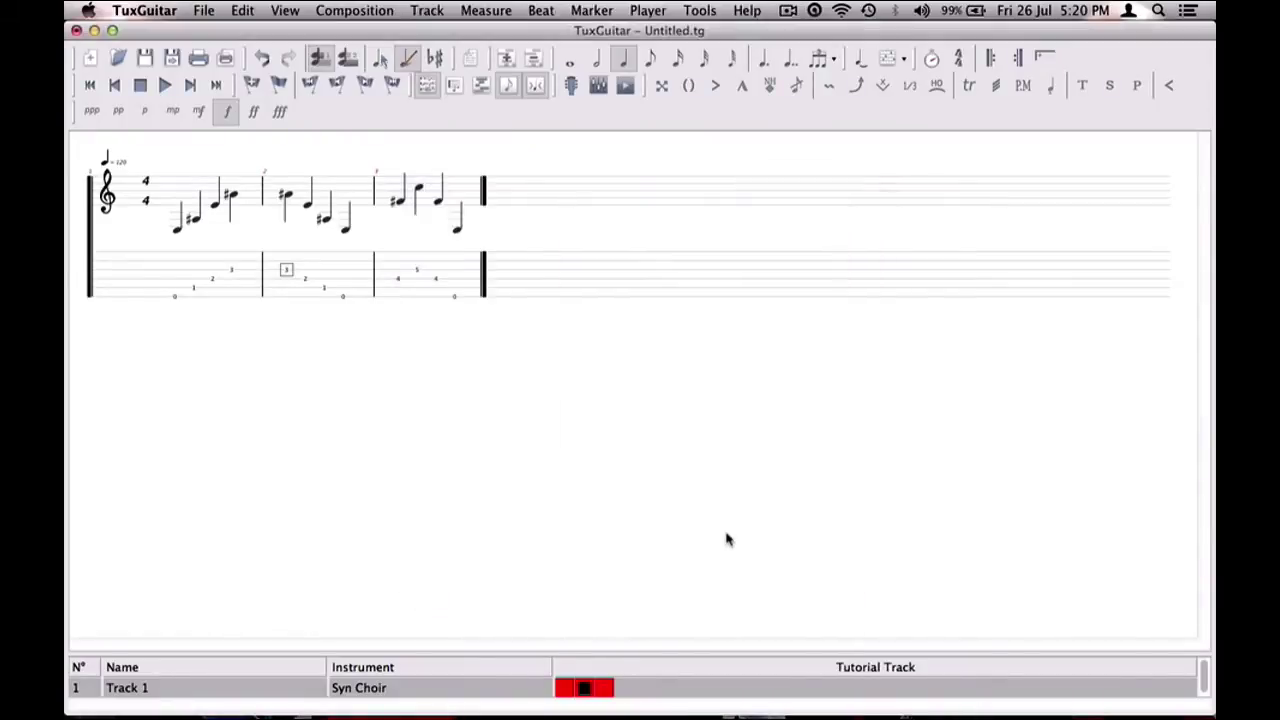
Print-preview measures 1 to 3, scroll through the page, then close the preview
left_click(207, 9)
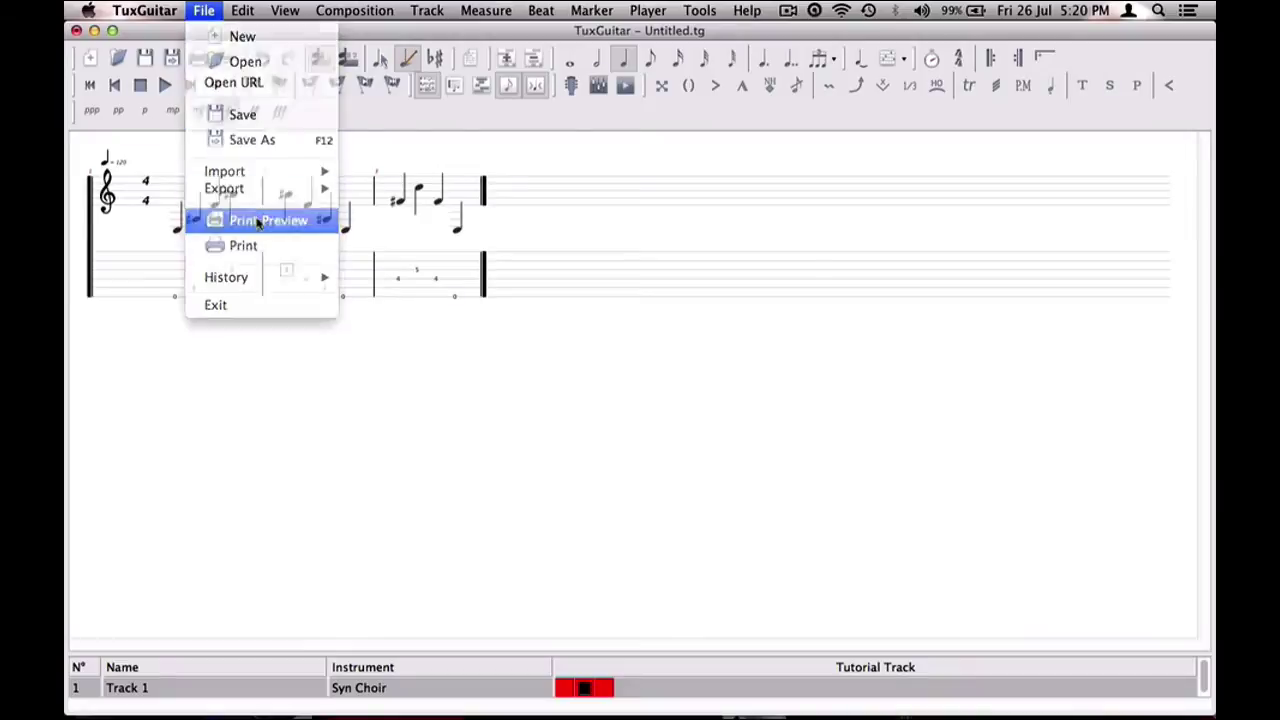
left_click(258, 219)
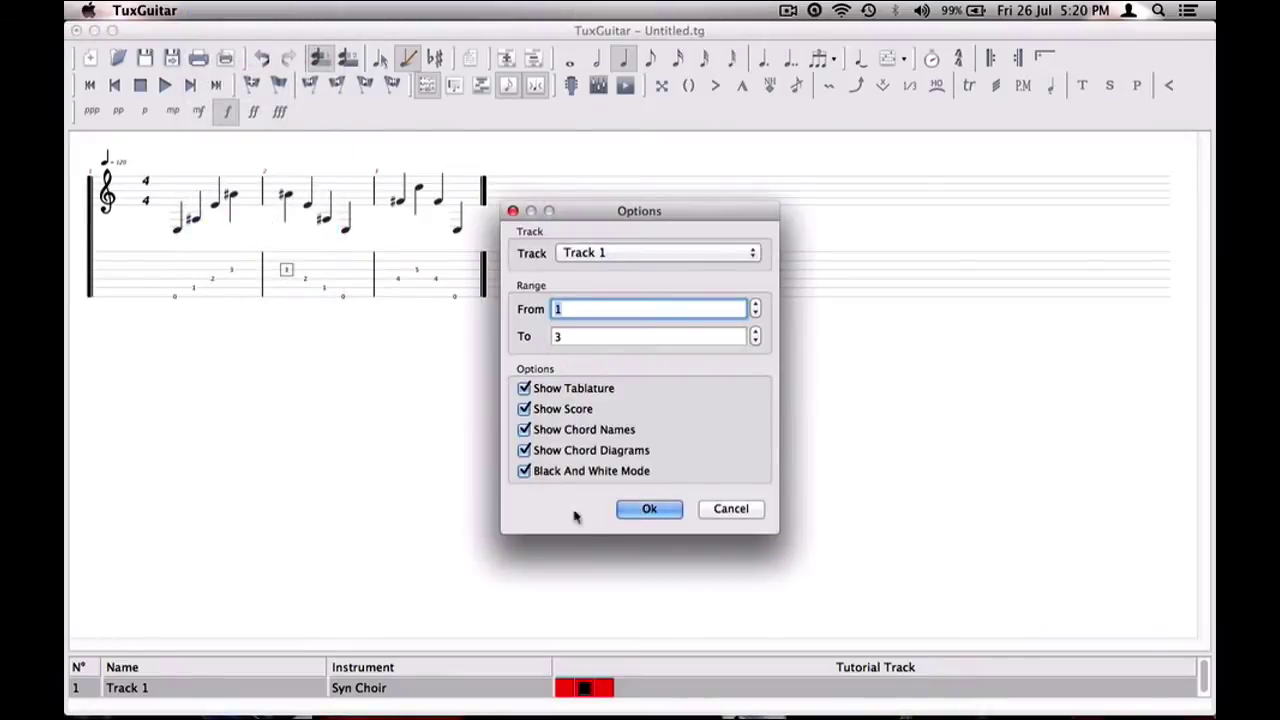
left_click(645, 512)
scroll(846, 200, "down", 3)
scroll(768, 218, "up", 3)
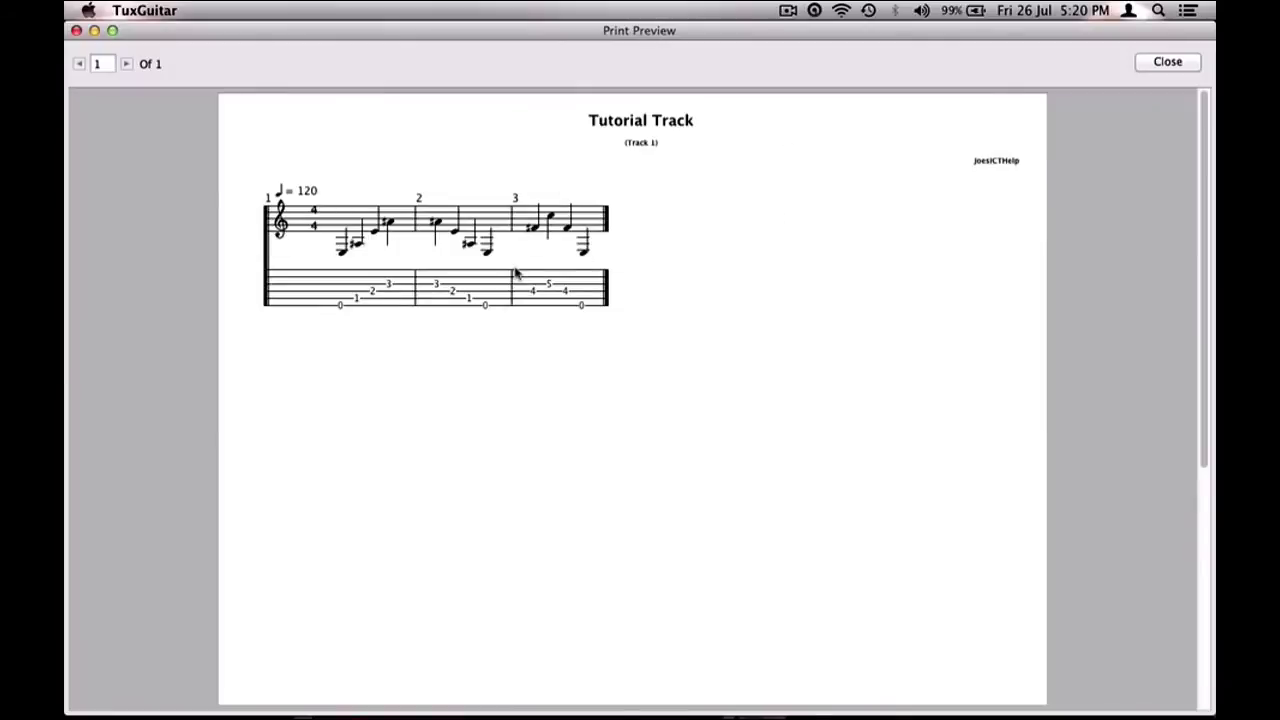
scroll(360, 550, "down", 5)
scroll(499, 464, "up", 5)
scroll(980, 257, "down", 5)
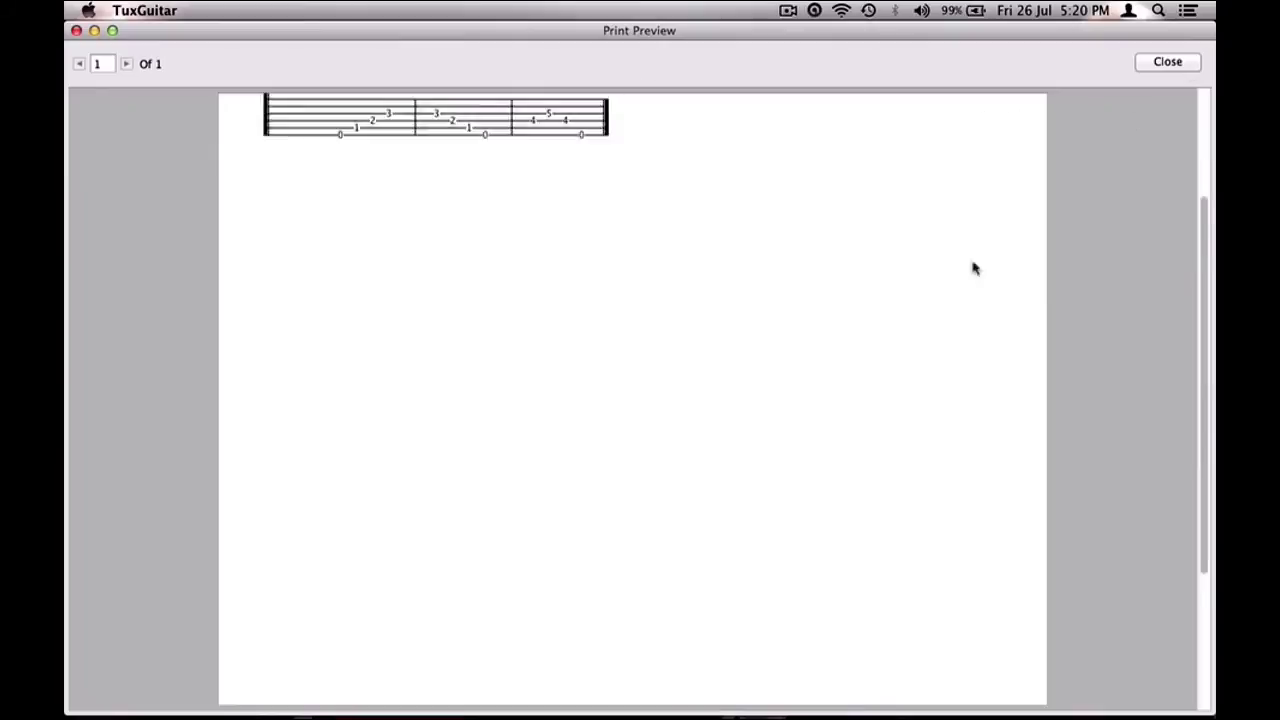
scroll(1080, 350, "up", 5)
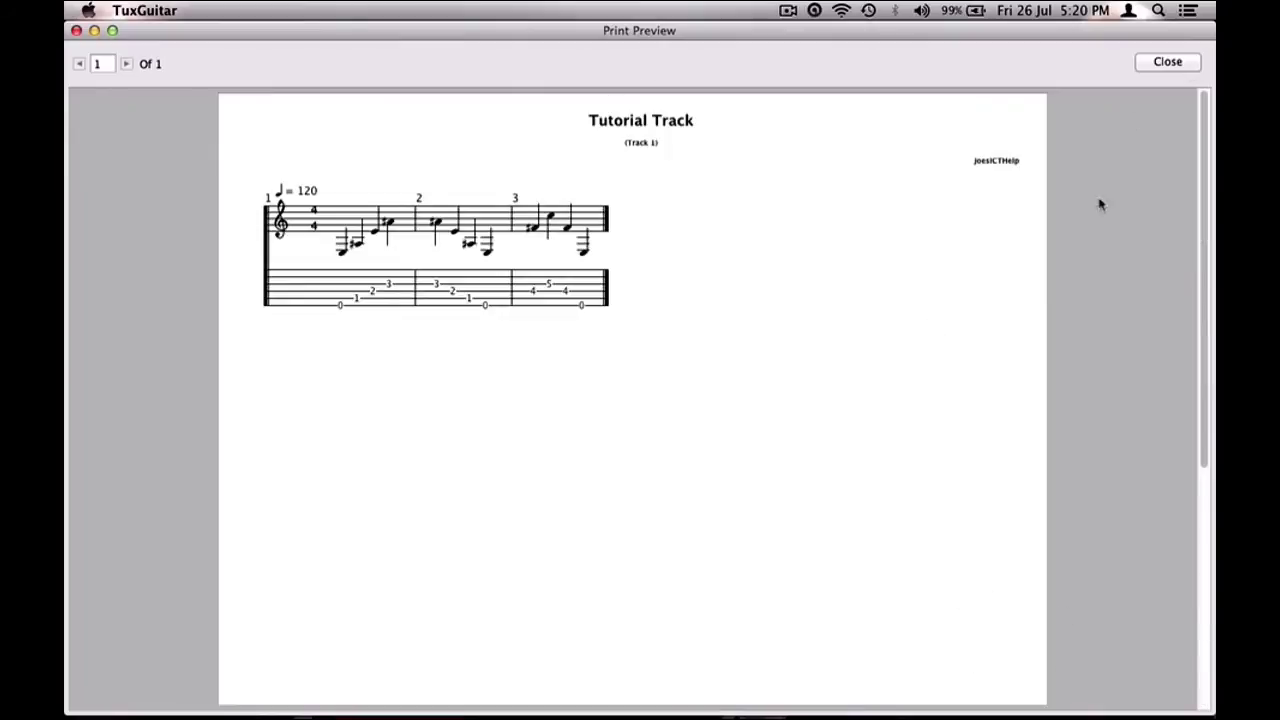
left_click(1167, 62)
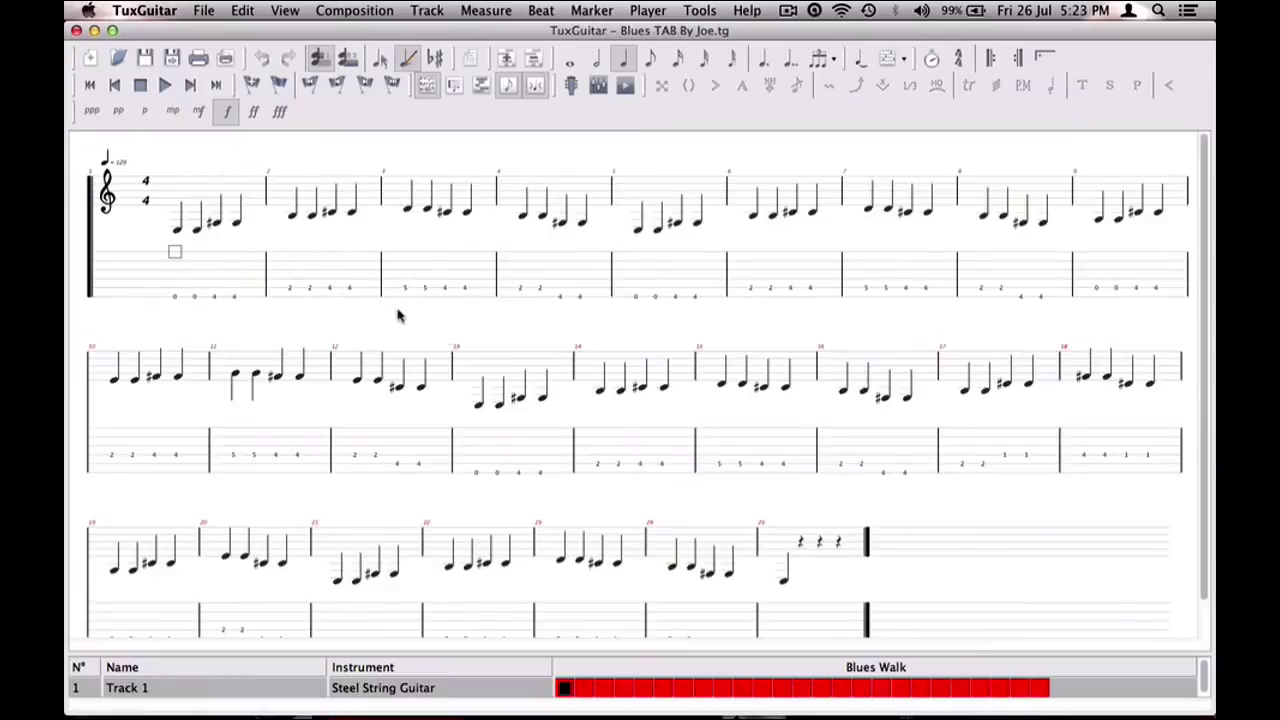
Select the first note of measure 1 and briefly play and stop the blues tab
left_click(402, 302)
left_click(176, 298)
scroll(177, 299, "down", 1)
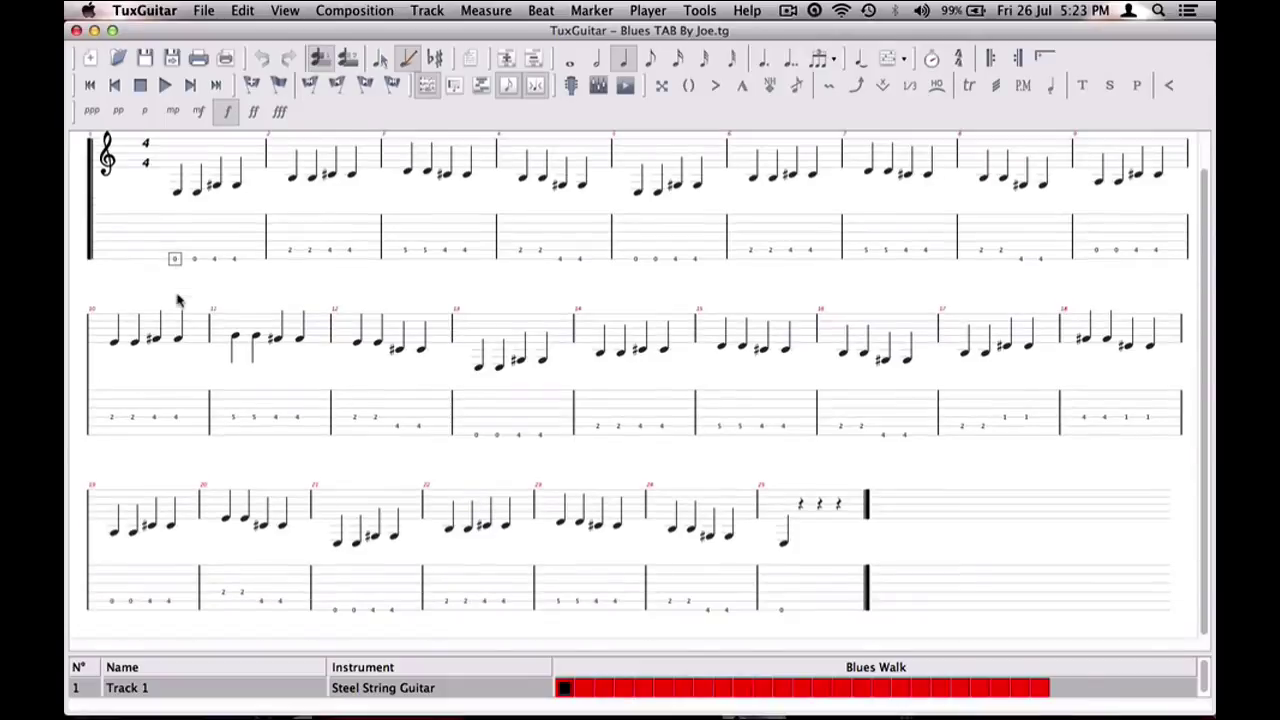
scroll(882, 352, "up", 1)
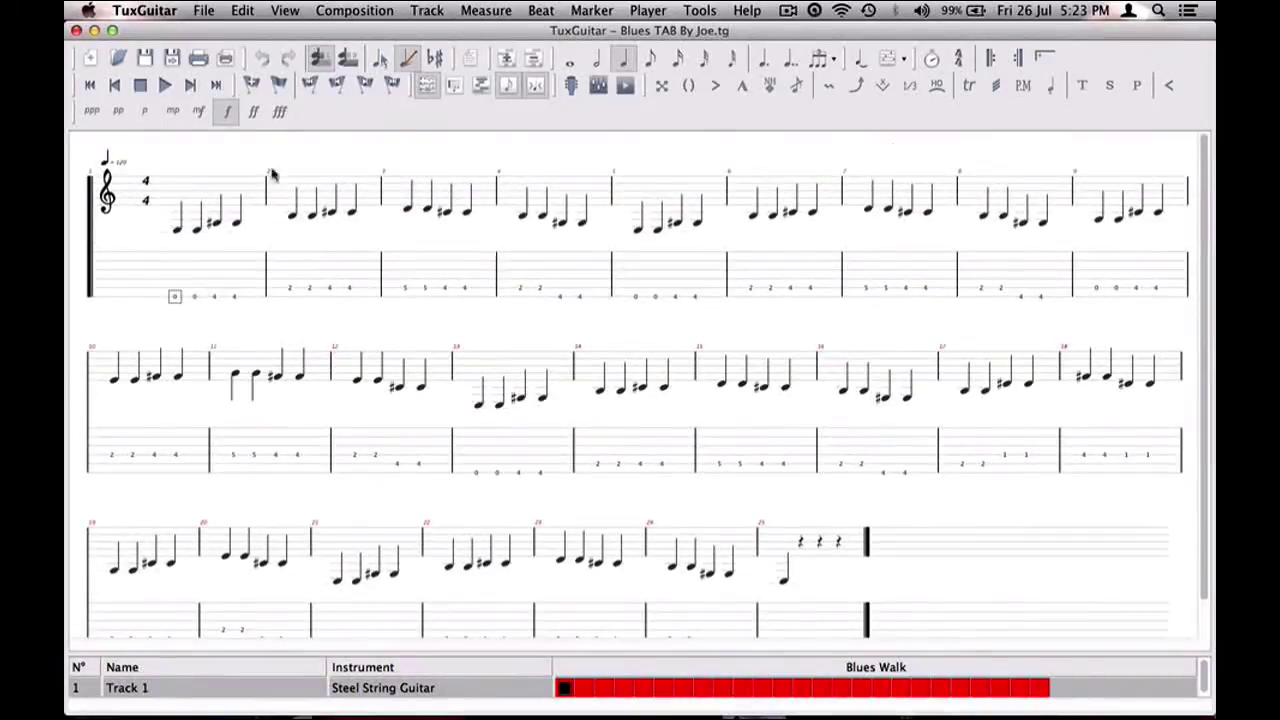
left_click(166, 87)
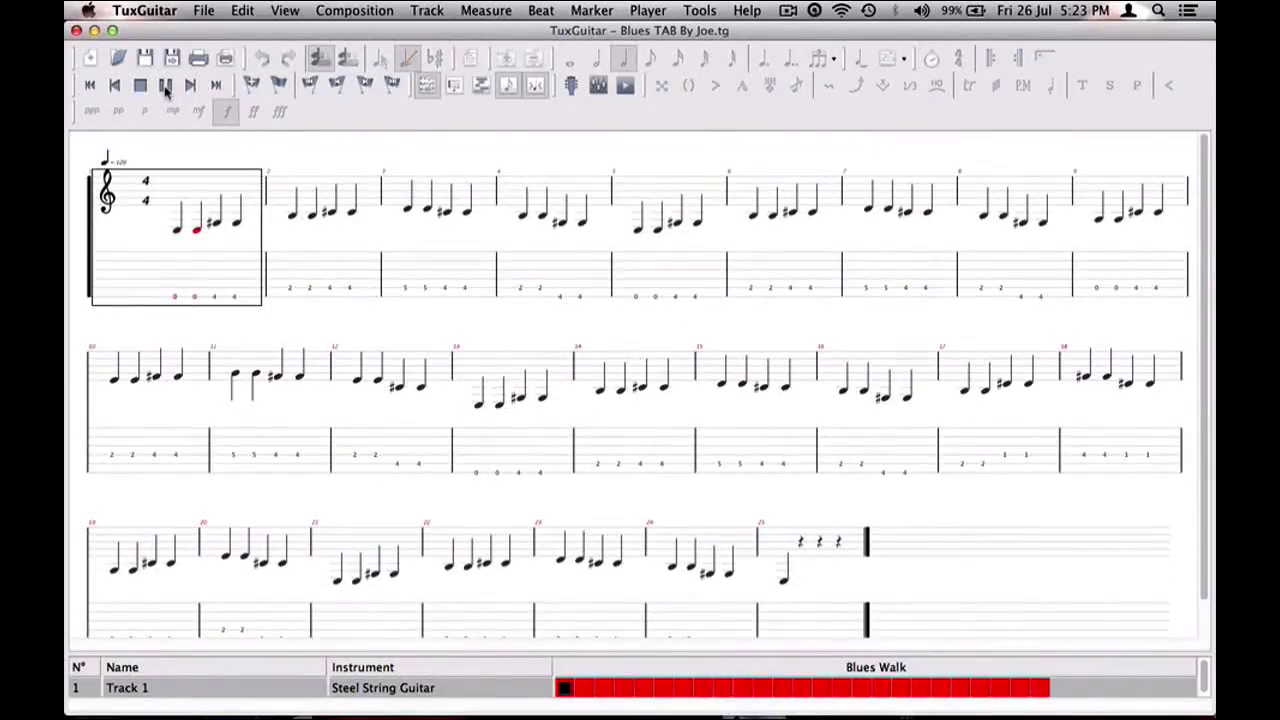
left_click(166, 87)
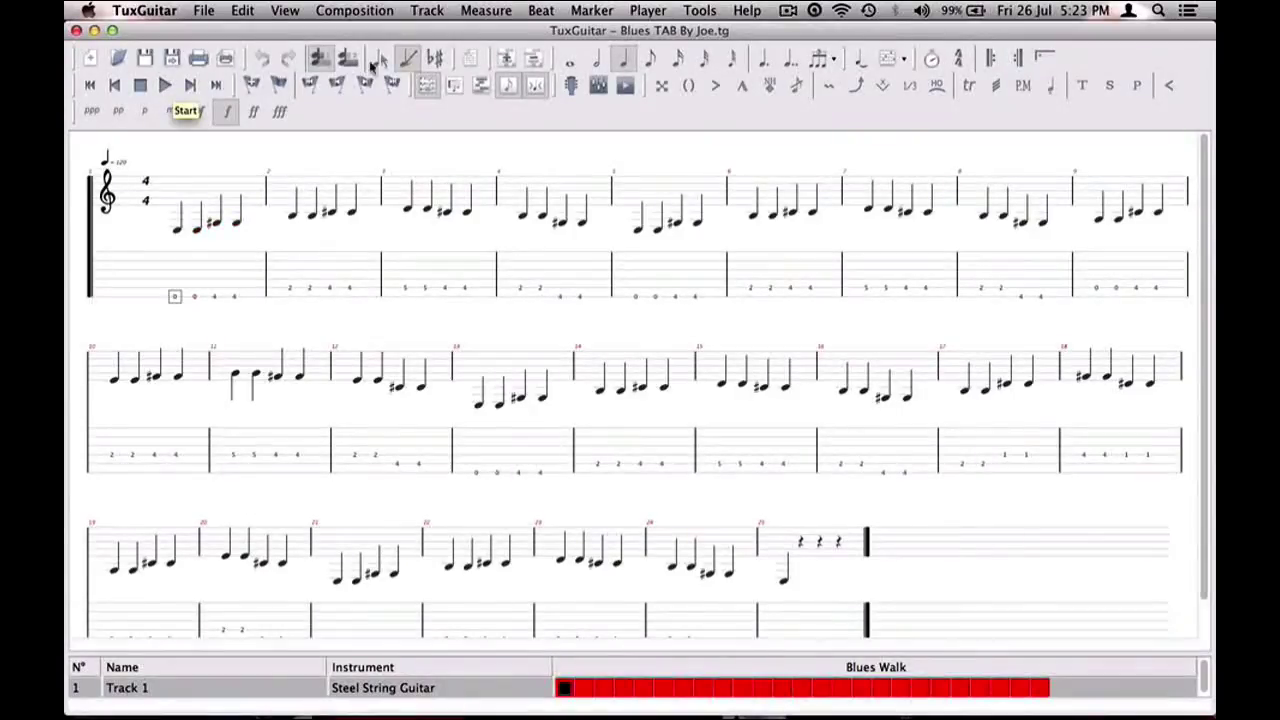
Set the Play Mode tempo percentage to 150%
left_click(648, 10)
left_click(680, 114)
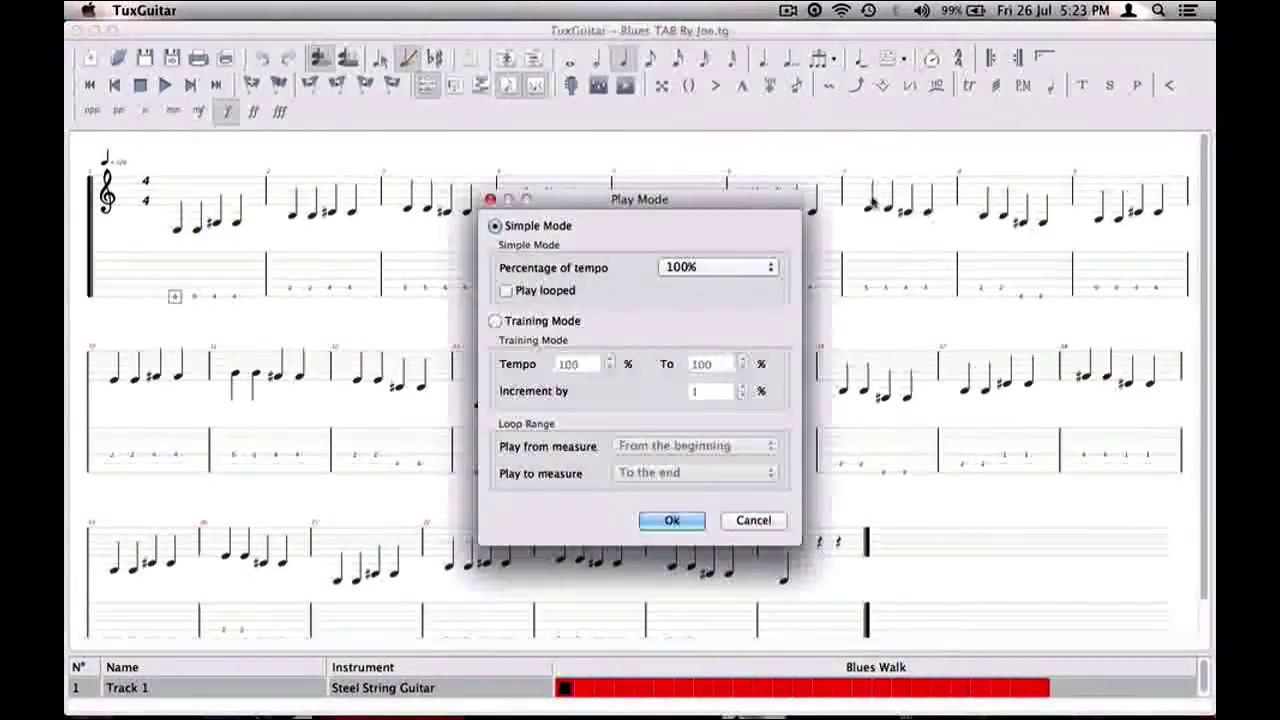
left_click(738, 271)
left_click(712, 302)
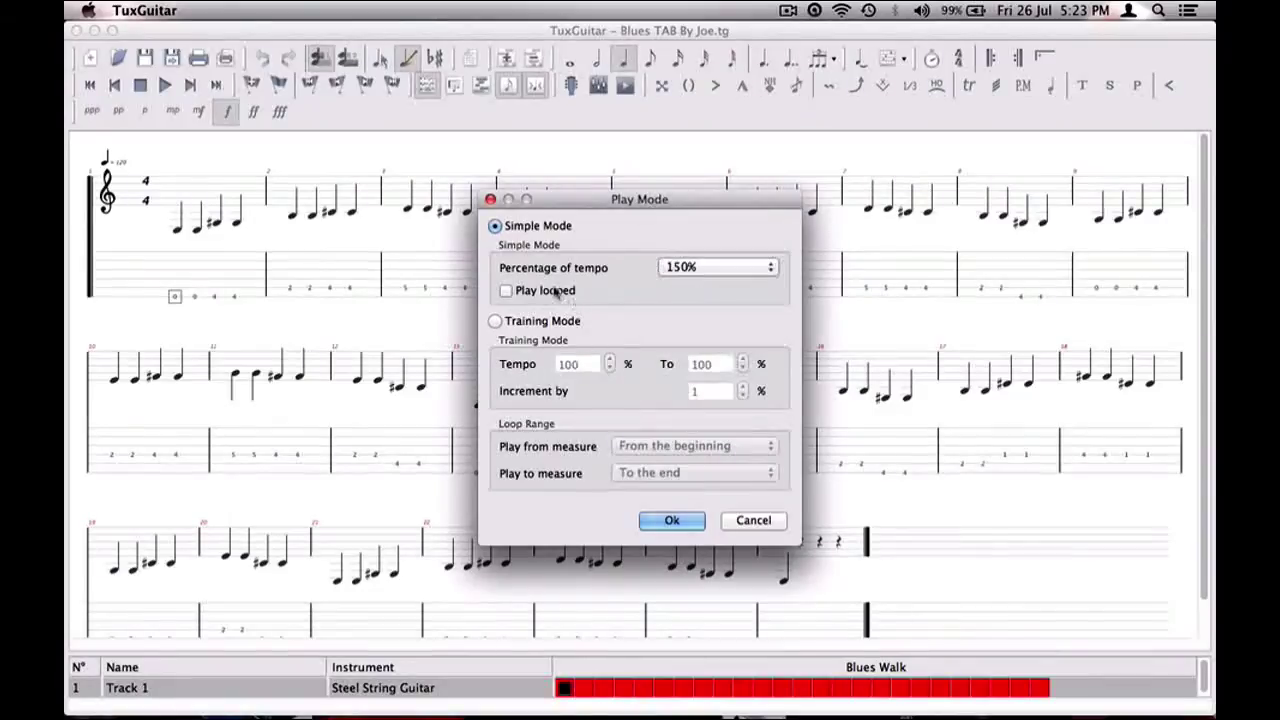
left_click(672, 521)
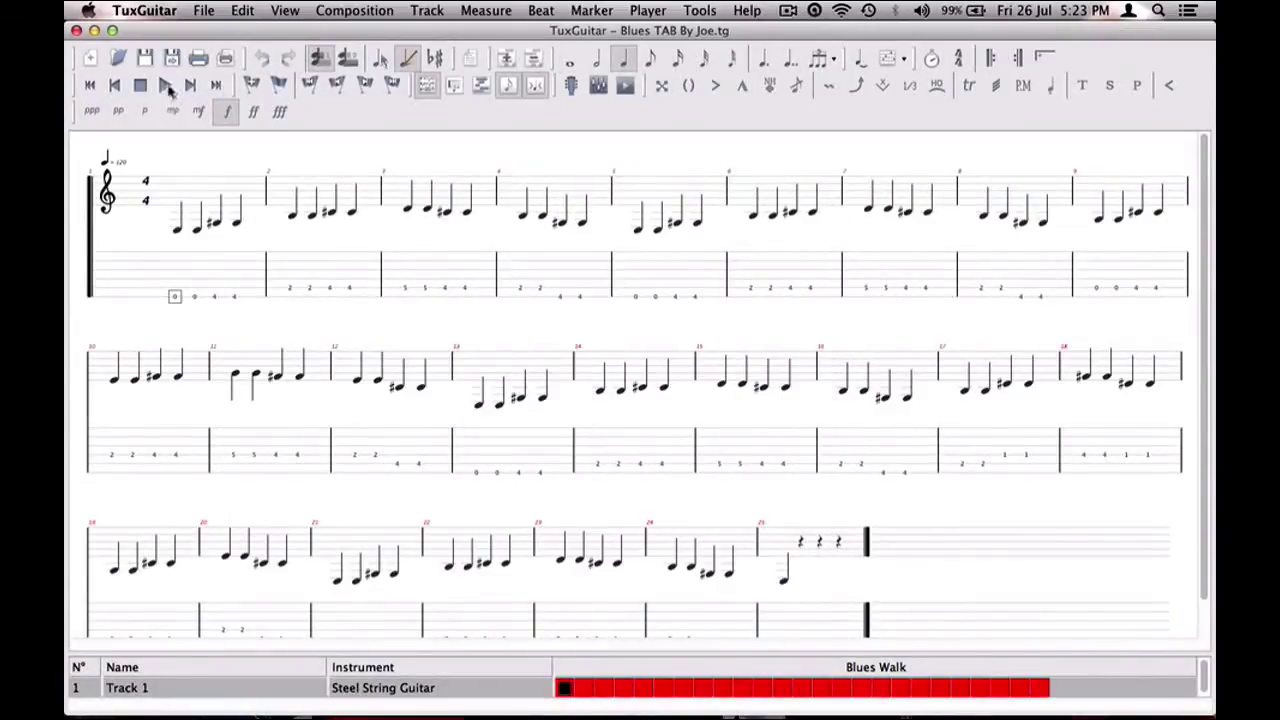
Play the blues tab at 150% tempo, stop it, then jump to measures 3, 9, 15 and 20
left_click(166, 86)
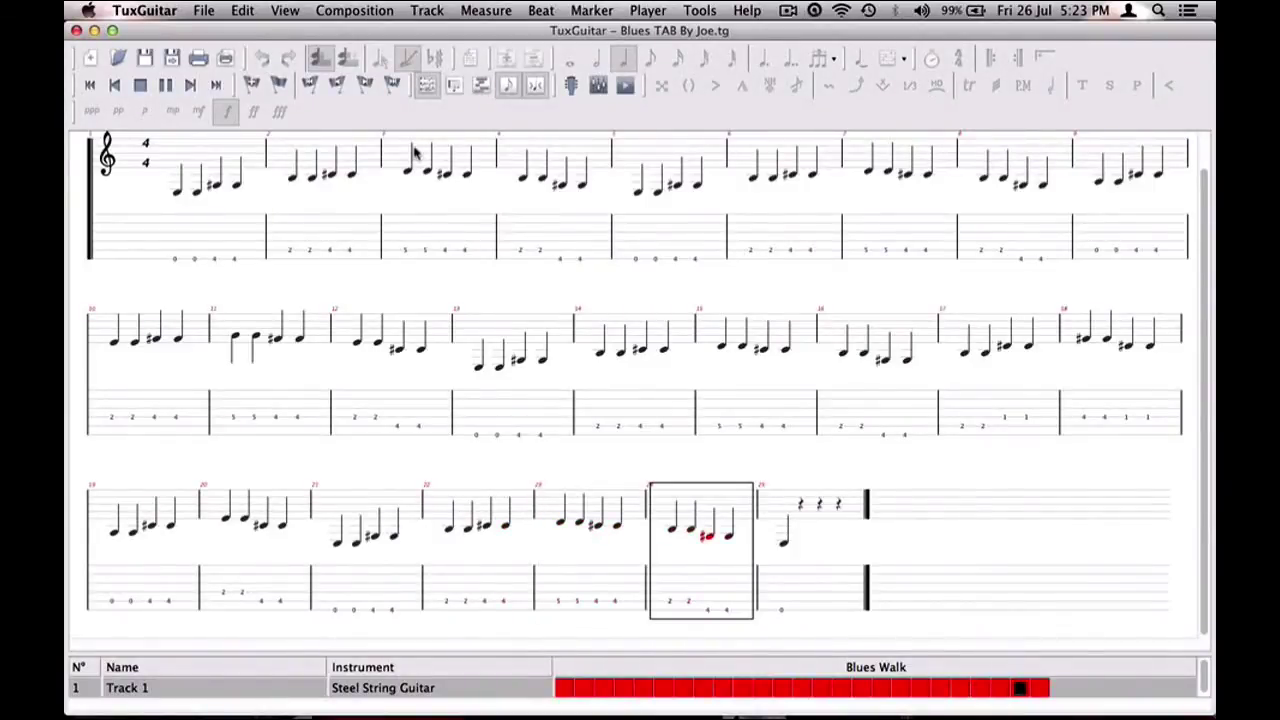
left_click(559, 690)
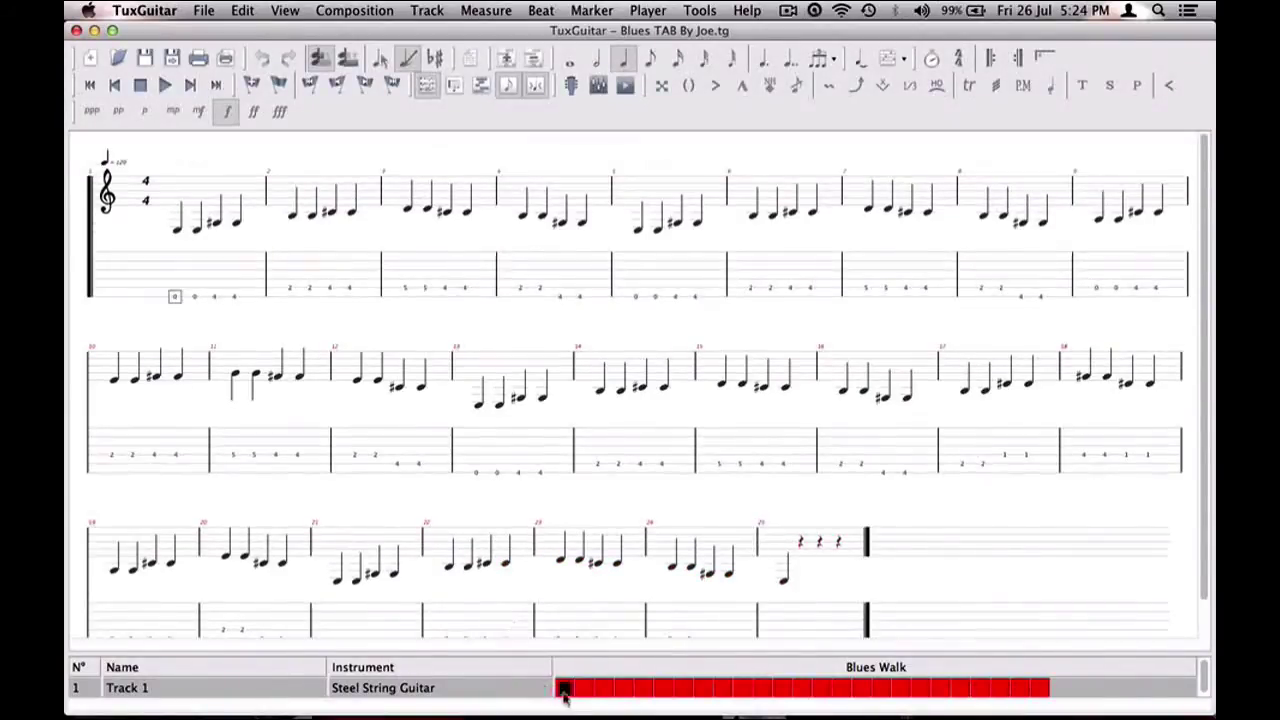
left_click(606, 688)
left_click(723, 688)
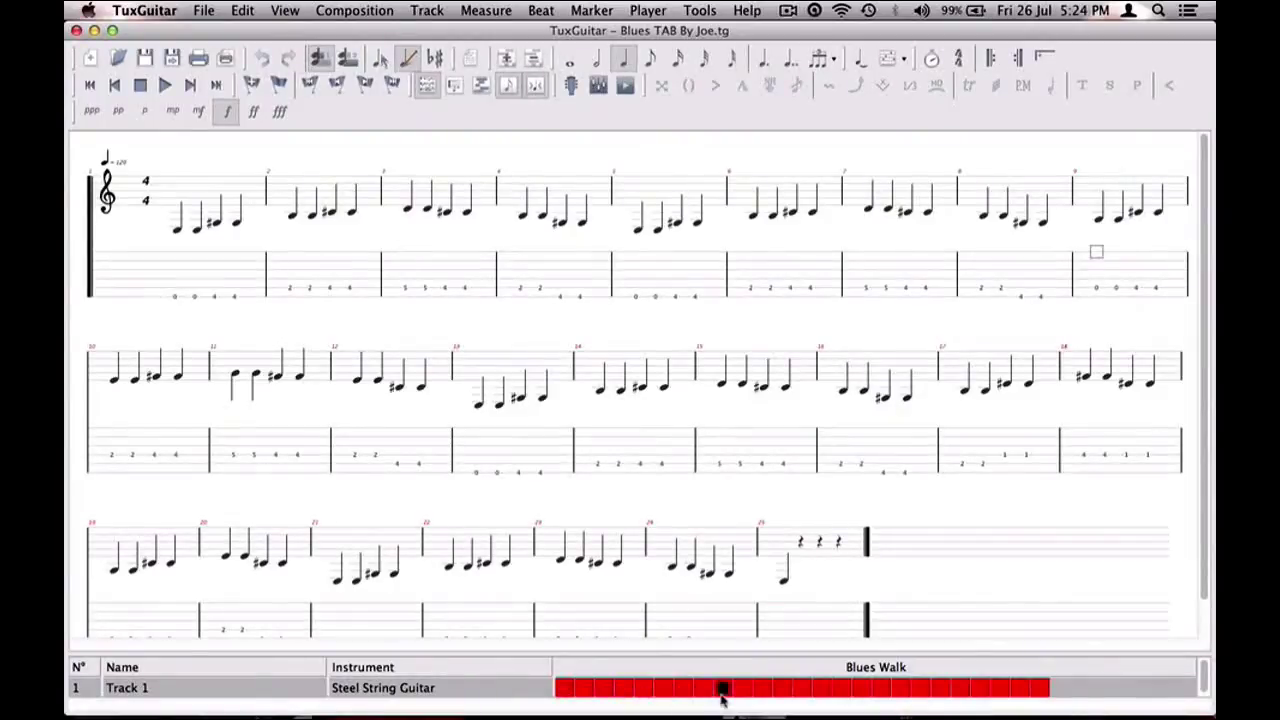
left_click(845, 688)
left_click(938, 688)
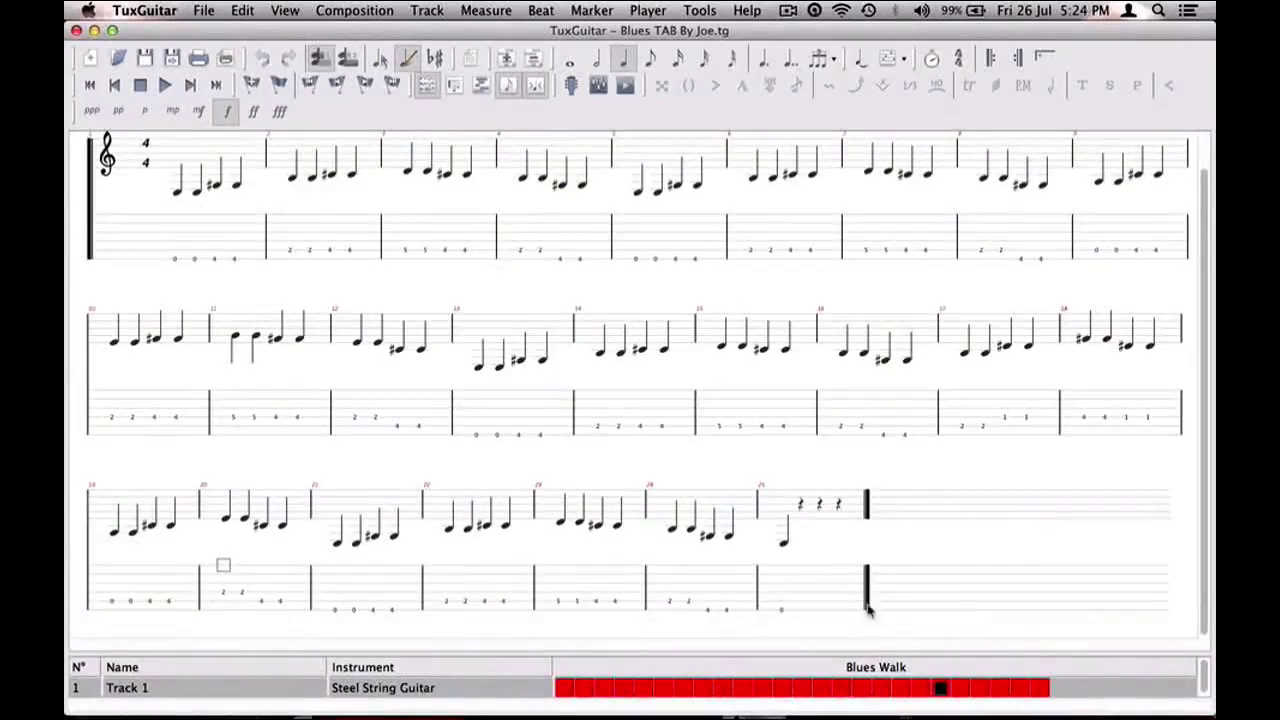